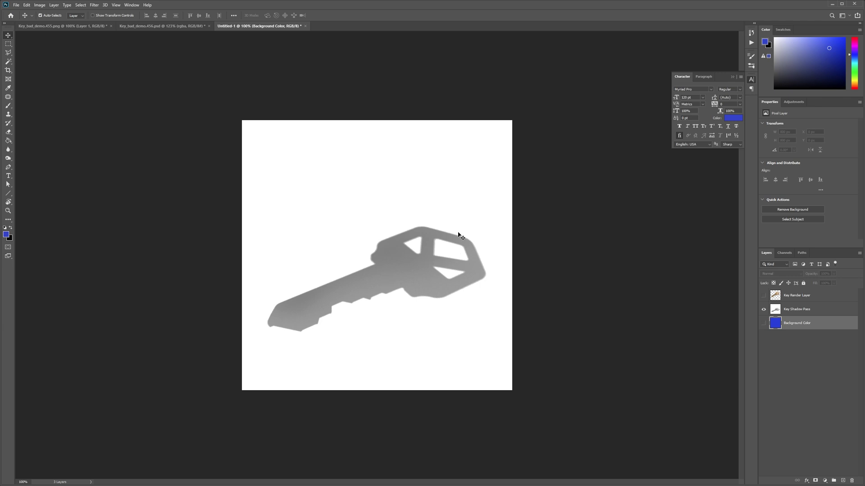
Turn on the blue Background Color layer behind the key's grey shadow pass in Untitled-1.
left_click(763, 323)
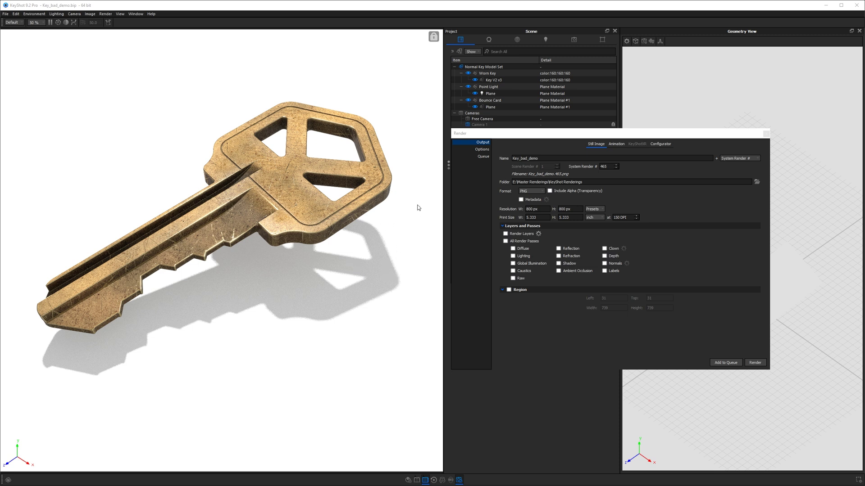
Queue a PNG render of the key with Include Alpha for a transparent background.
left_click(531, 191)
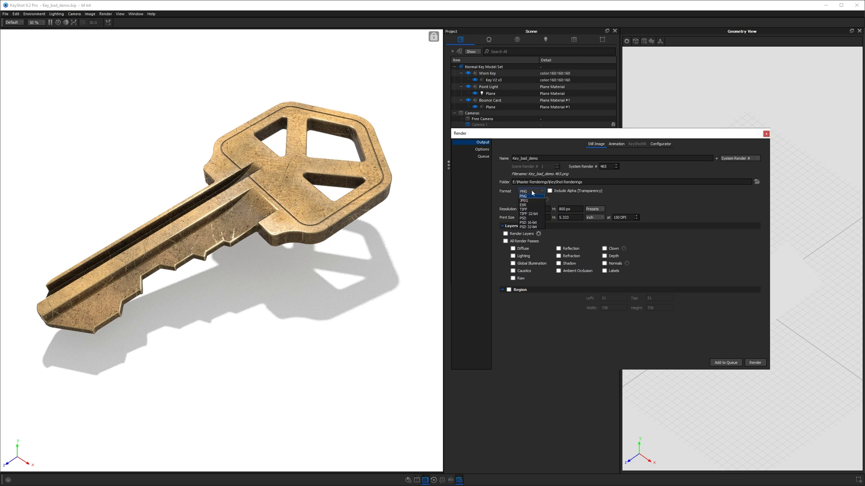
left_click(529, 196)
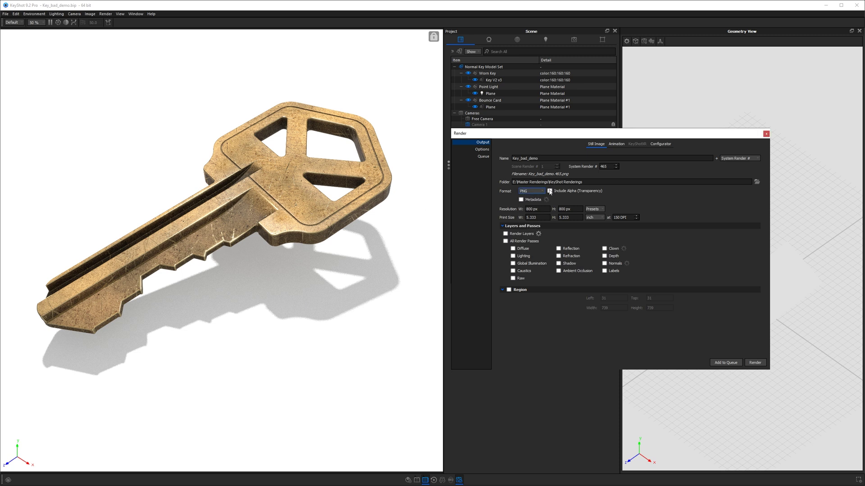
left_click(550, 191)
left_click(722, 362)
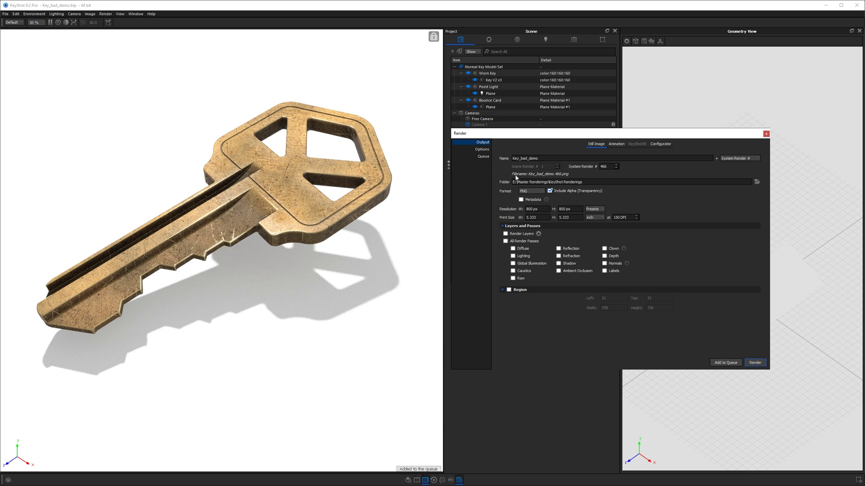
Queue a second render in PSD format with the Shadow pass included.
left_click(532, 191)
left_click(526, 217)
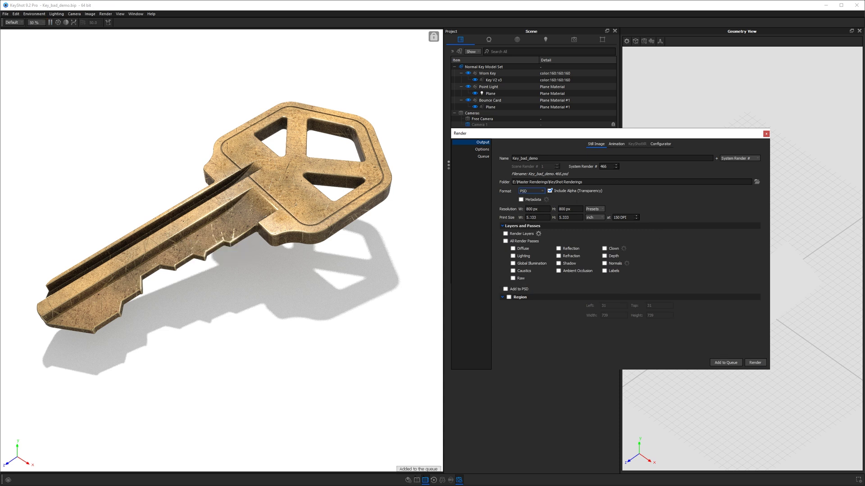
left_click(567, 264)
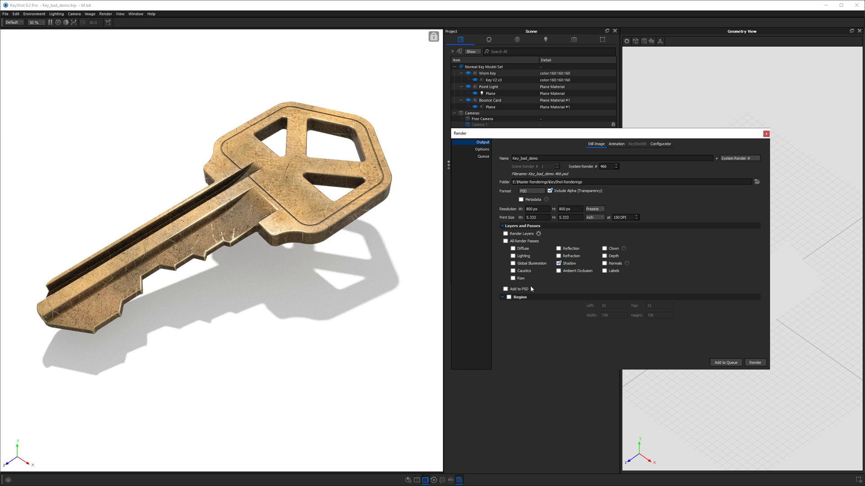
left_click(722, 362)
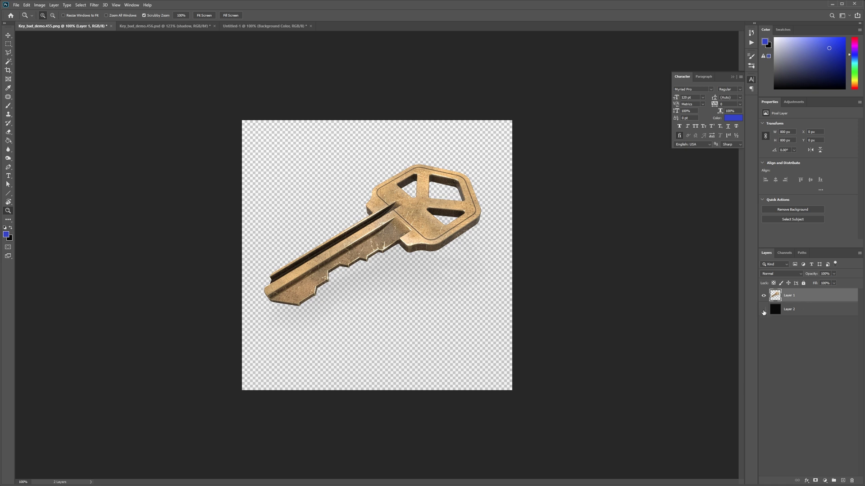
Show Layer 2 behind the PNG key render and fill it with blue using the Paint Bucket.
left_click(763, 311)
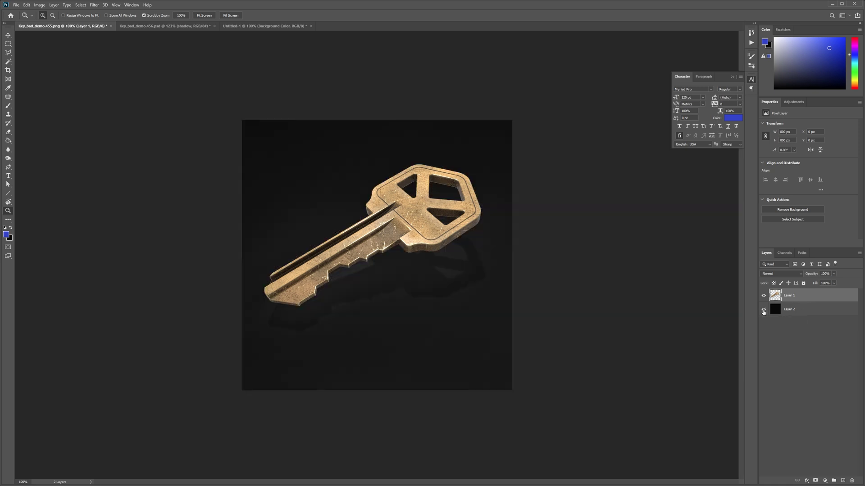
left_click(378, 299)
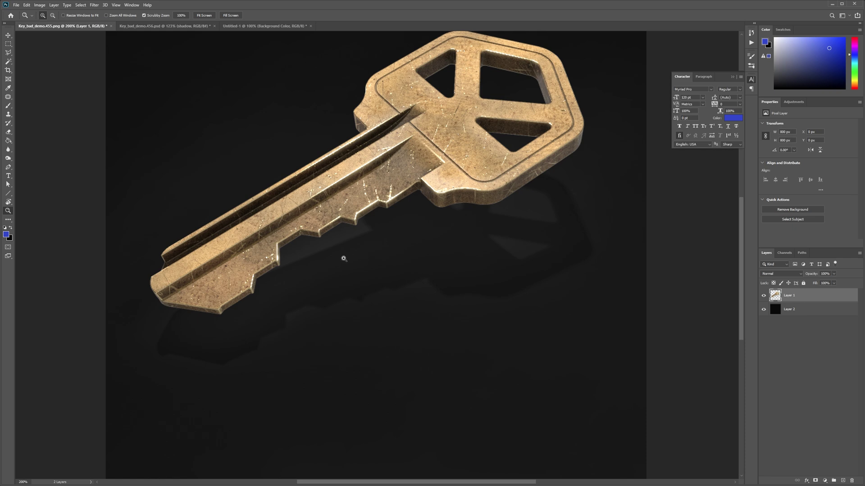
left_click(469, 329, "alt")
left_click(469, 328, "alt")
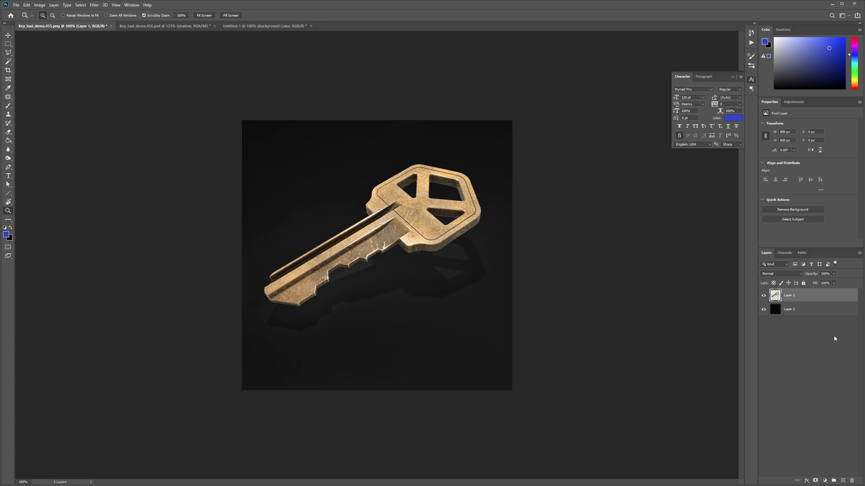
left_click(805, 312)
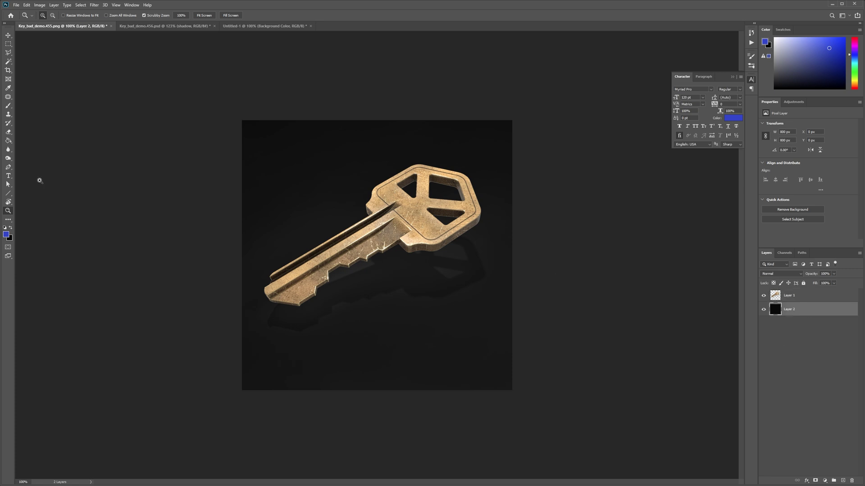
key("t")
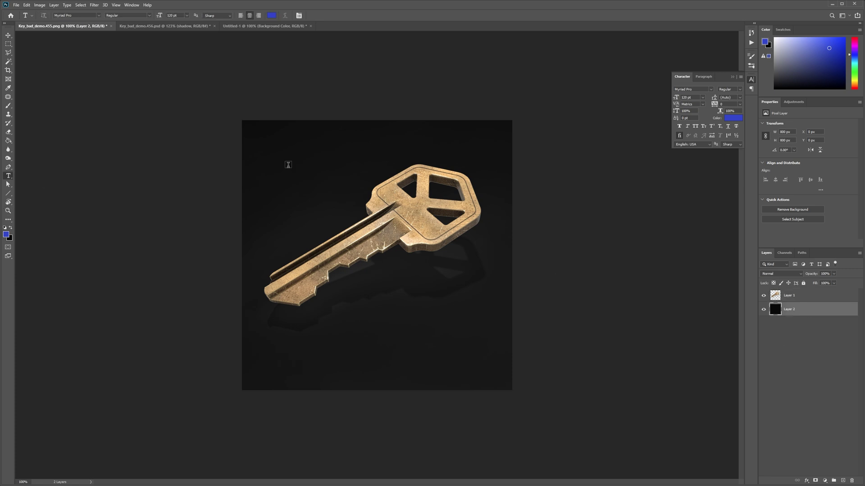
key("g")
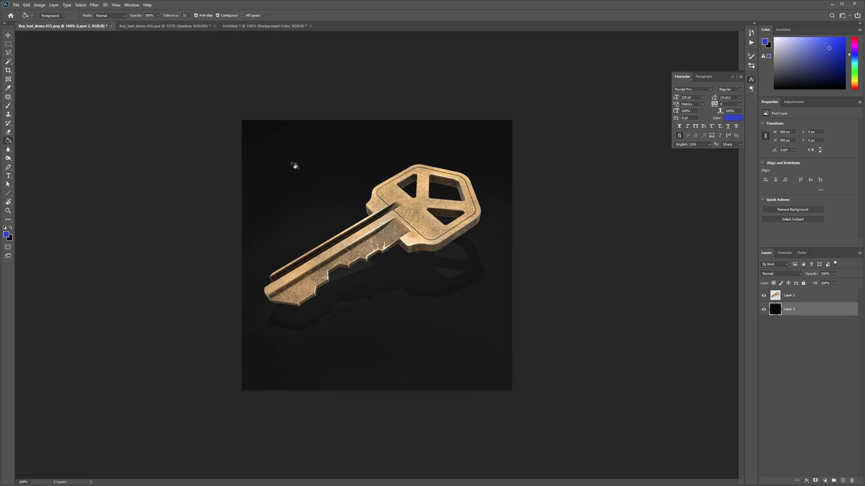
left_click(294, 166)
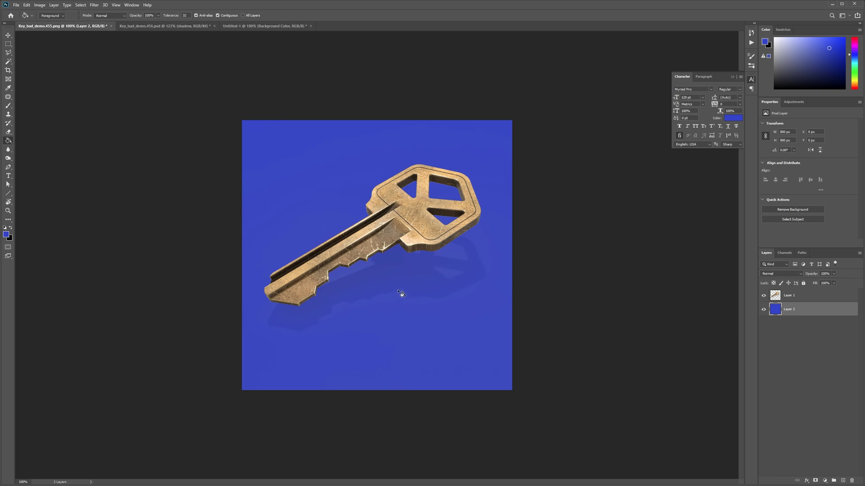
Inspect the shadow at 200%, select Layer 1, then switch to Key_bad_demo.456.psd.
key("z")
left_click_drag(416, 298, 427, 301)
left_click(427, 301)
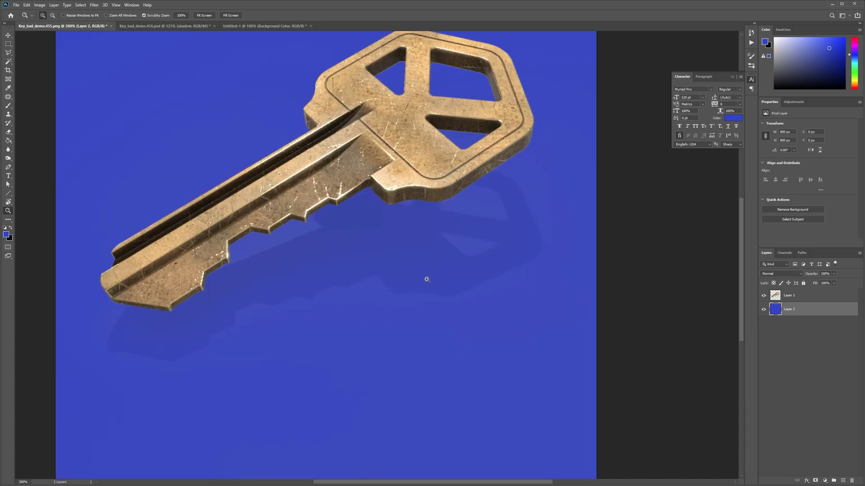
left_click(807, 296)
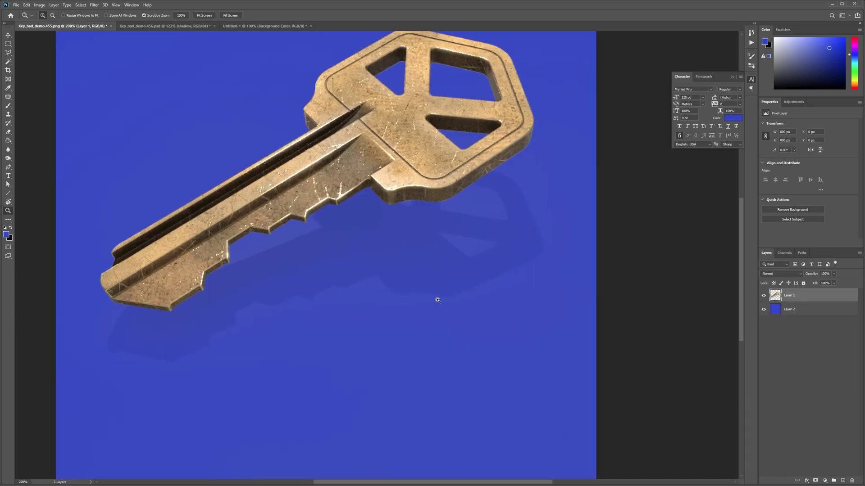
left_click(369, 286, "alt")
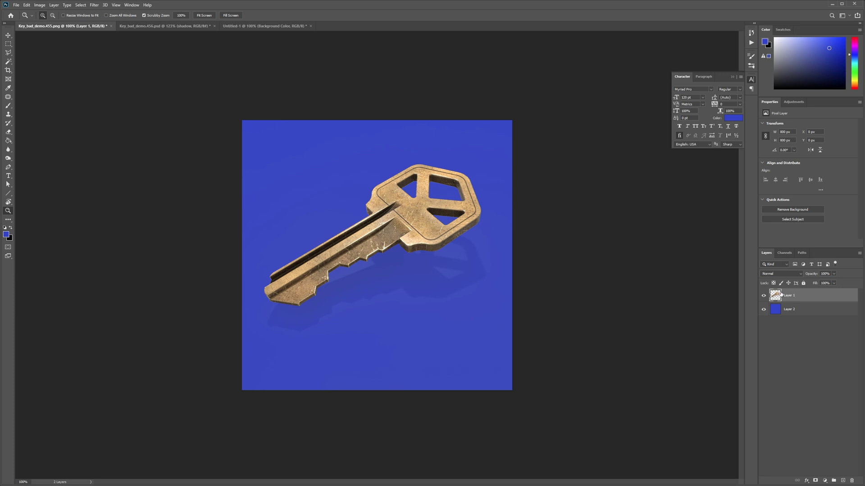
key("ctrl+Tab")
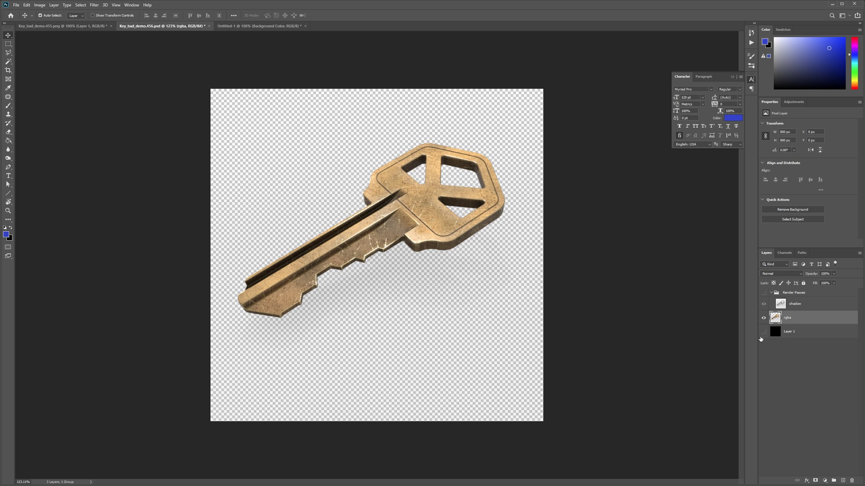
Show the black Layer 1 and the shadow layer inside the Render Passes group.
left_click(763, 333)
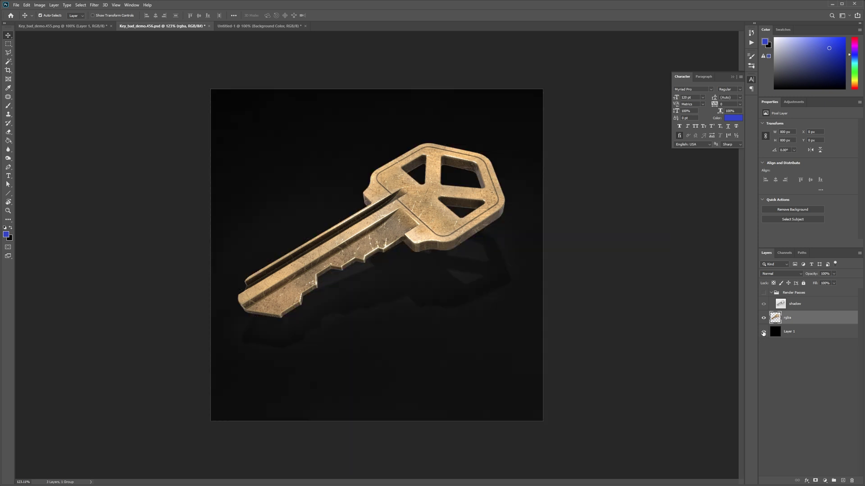
left_click(764, 305)
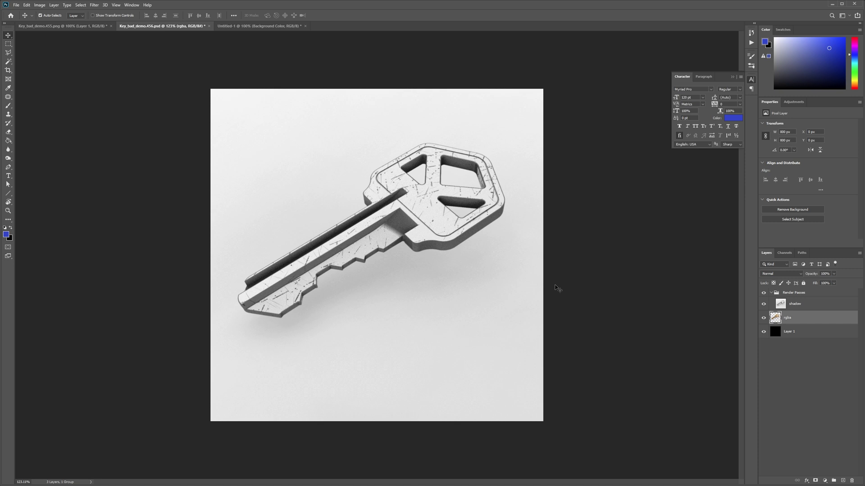
Switch to Untitled-1 and turn on Key Shadow Pass, viewing it alone with the key render hidden.
key("ctrl+Tab")
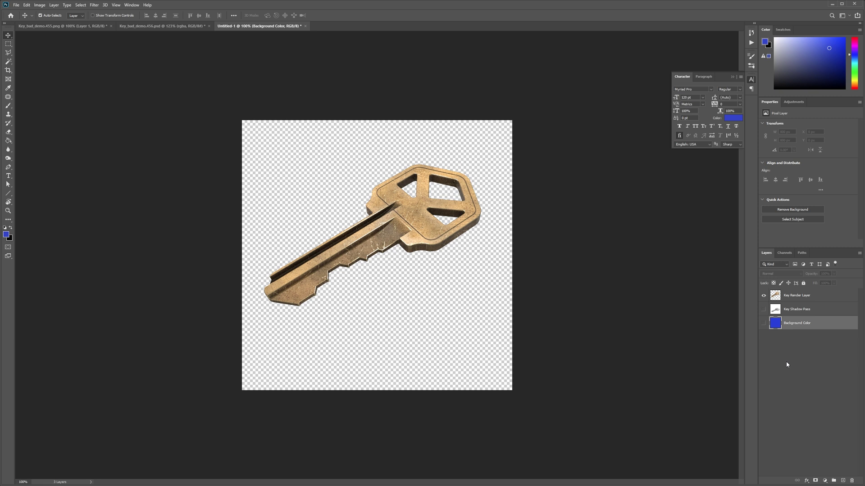
left_click(765, 297)
left_click(765, 297)
left_click(764, 310)
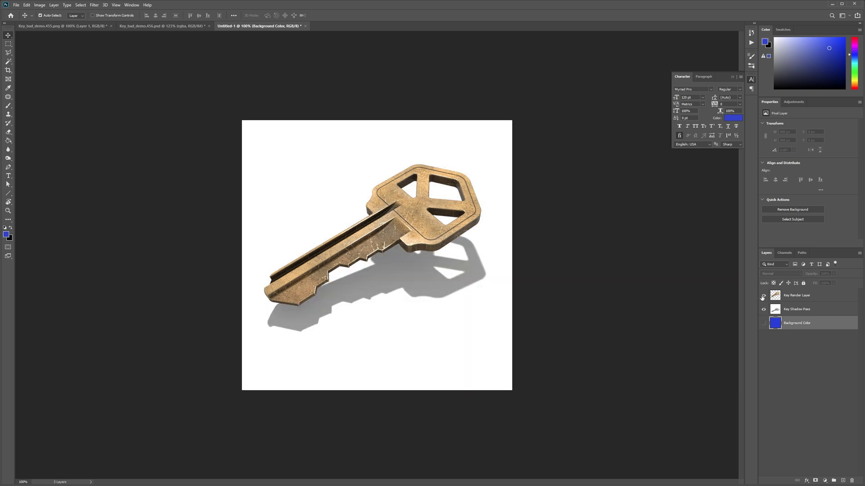
left_click(763, 296)
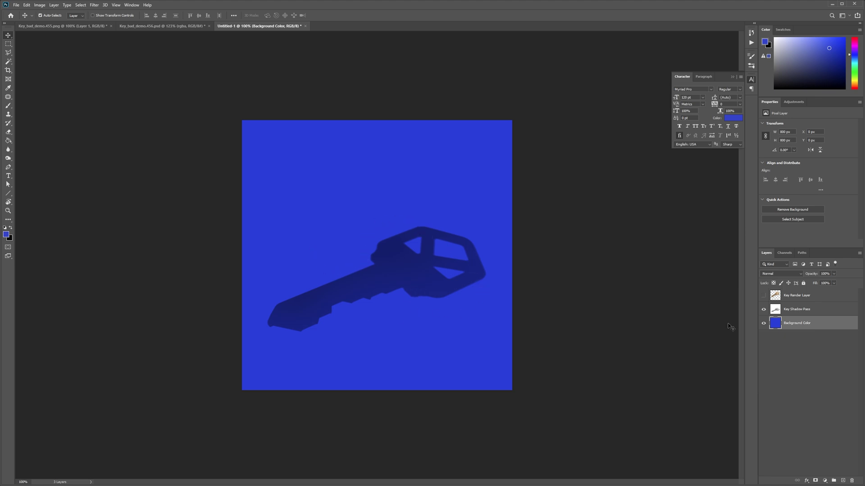
Show the Key Render Layer again over the shadow, undoing an accidental nudge of the key.
left_click(763, 296)
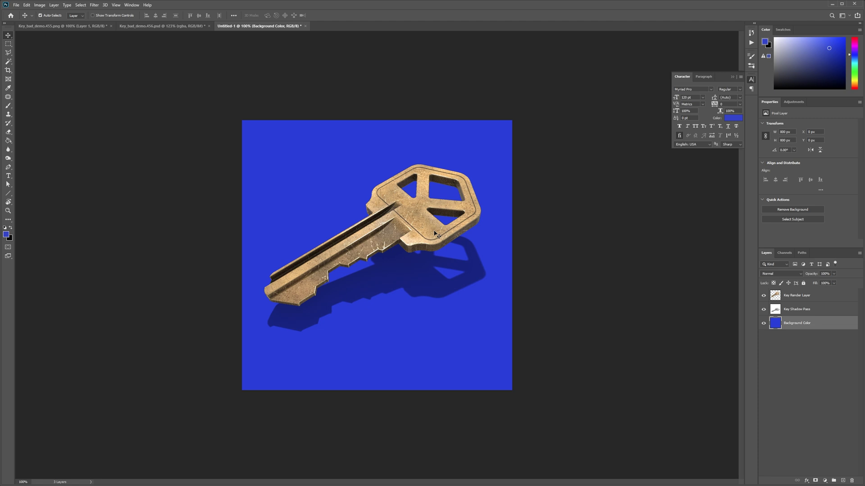
left_click(435, 234)
left_click_drag(423, 226, 423, 235)
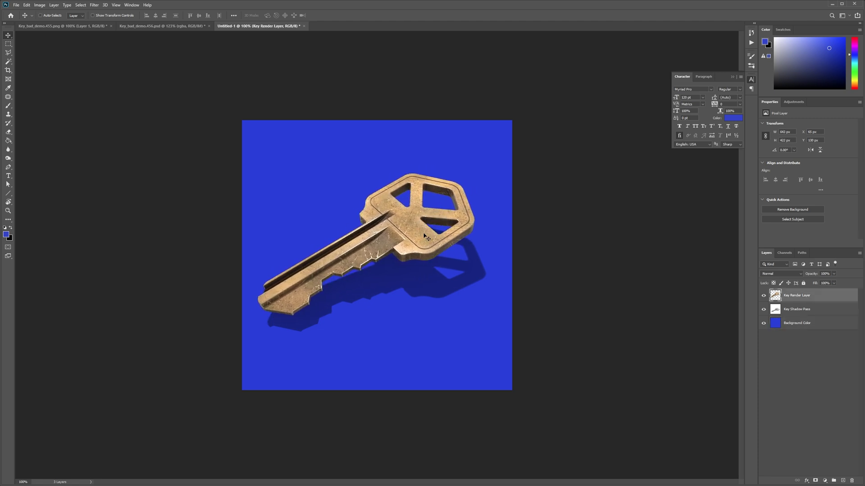
key("ctrl+z")
Apply Brightness/Contrast with Brightness 12 to the Key Shadow Pass layer.
left_click(801, 310)
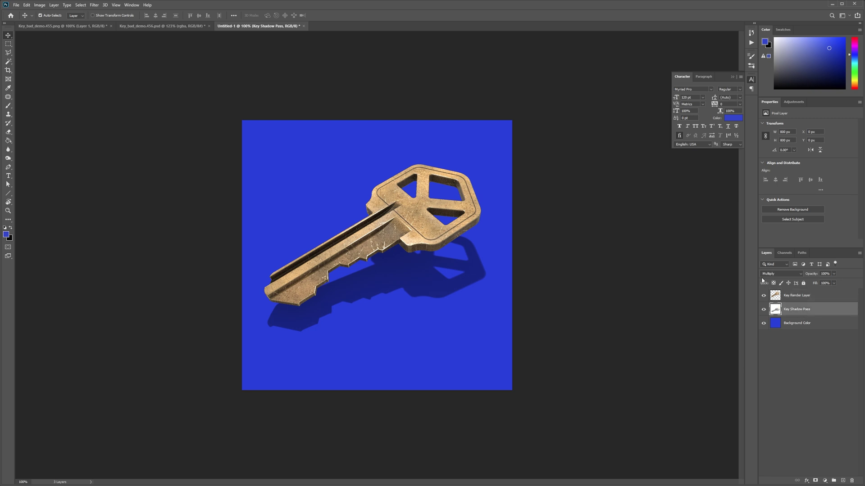
left_click(53, 5)
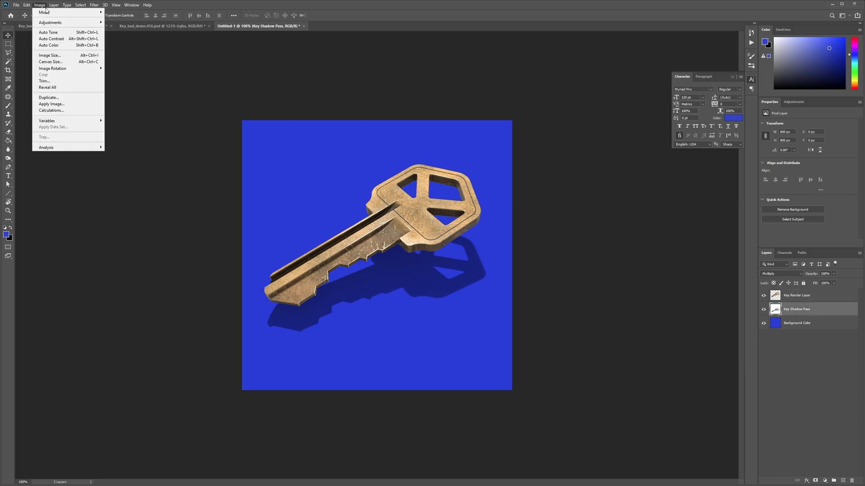
mouse_move(47, 16)
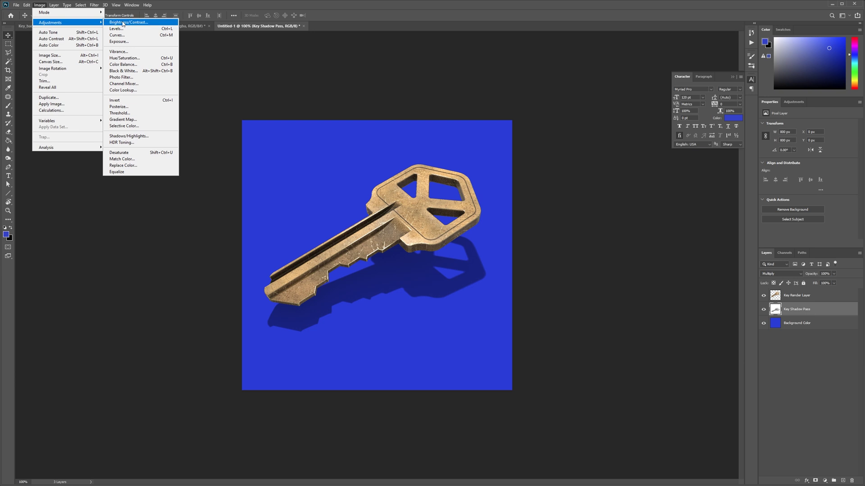
left_click(124, 23)
mouse_move(594, 77)
left_mouse_down()
mouse_move(583, 78)
mouse_move(604, 78)
mouse_move(594, 81)
left_mouse_up()
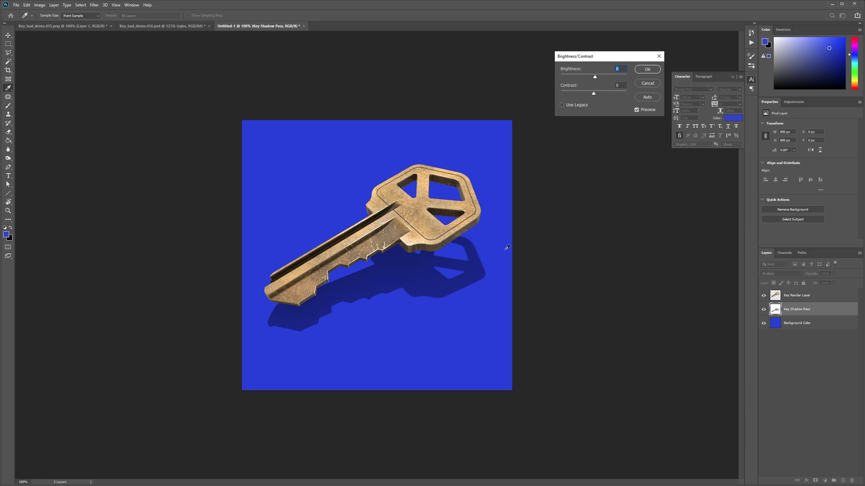
left_click(645, 69)
key("v")
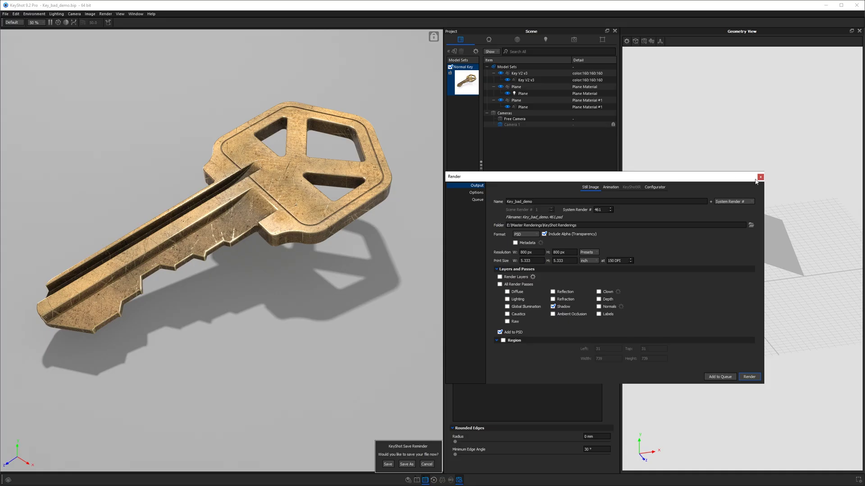
Close the render settings, inspect the two Plane parts, and bring up the Environment settings.
left_click(760, 177)
left_click(543, 110)
left_click(296, 274)
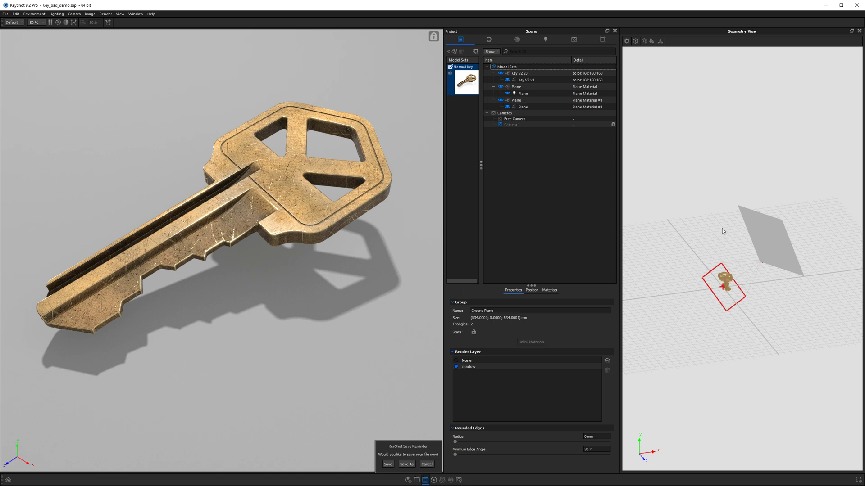
left_click_drag(736, 216, 701, 207)
left_click(528, 94)
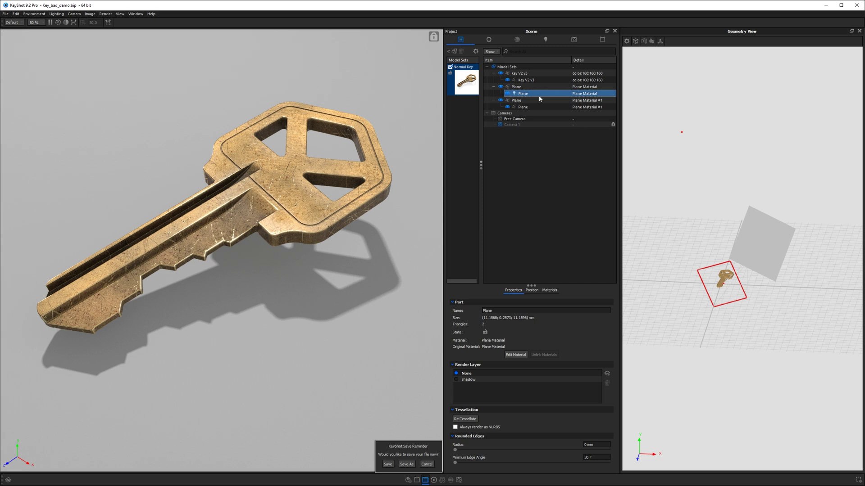
left_click(518, 107)
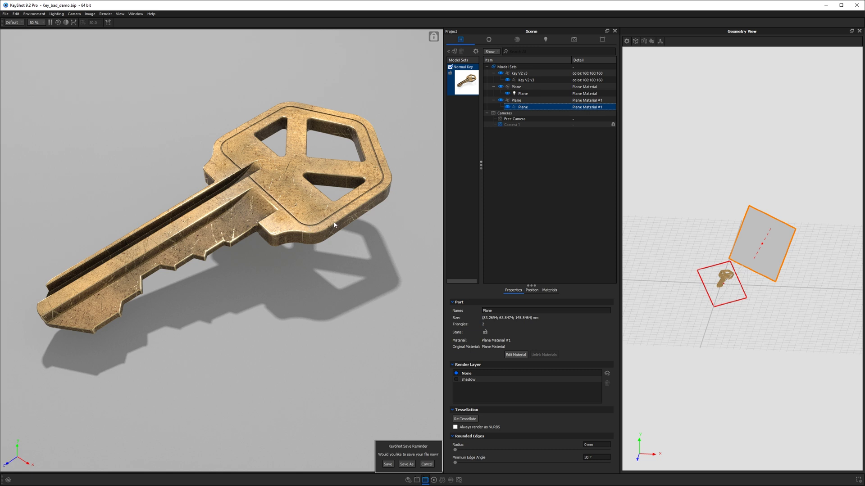
left_click(516, 40)
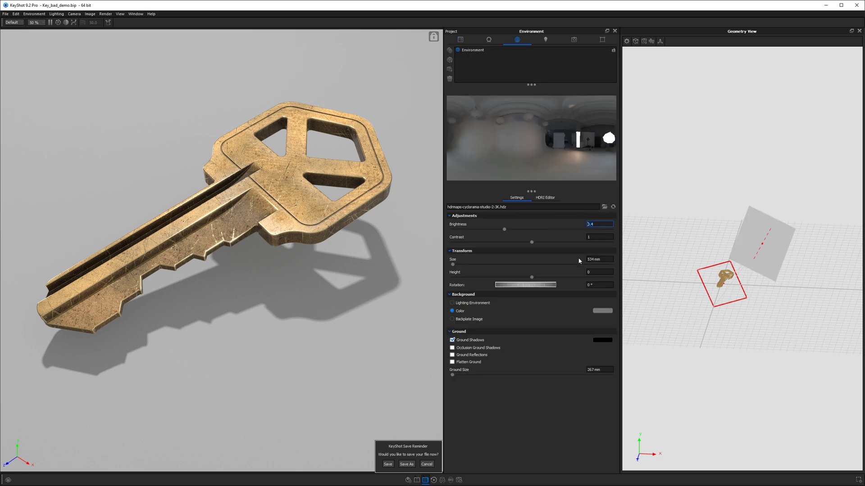
Try the Basic lighting preset, keep Product, save the scene, and return to the Scene tree.
left_click(586, 224)
left_click(546, 40)
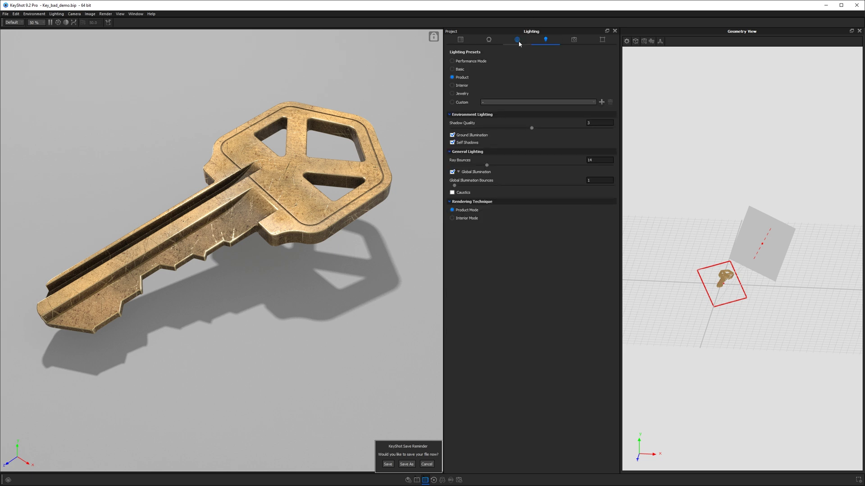
left_click(458, 69)
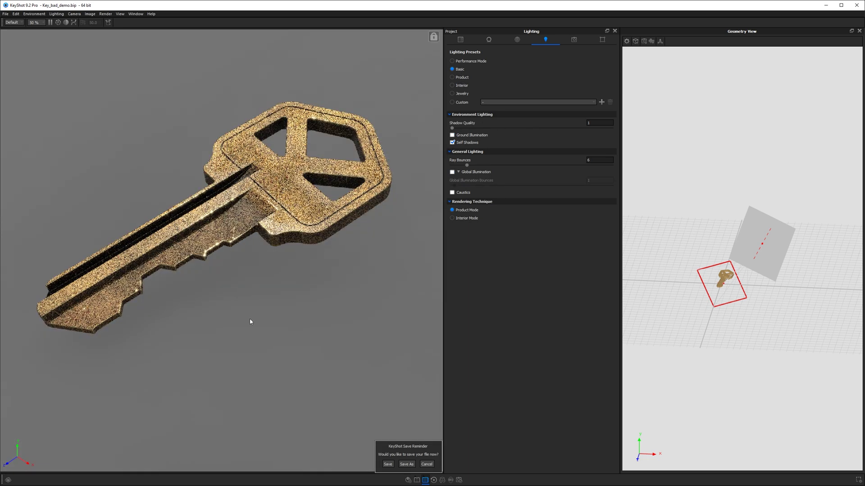
left_click(456, 79)
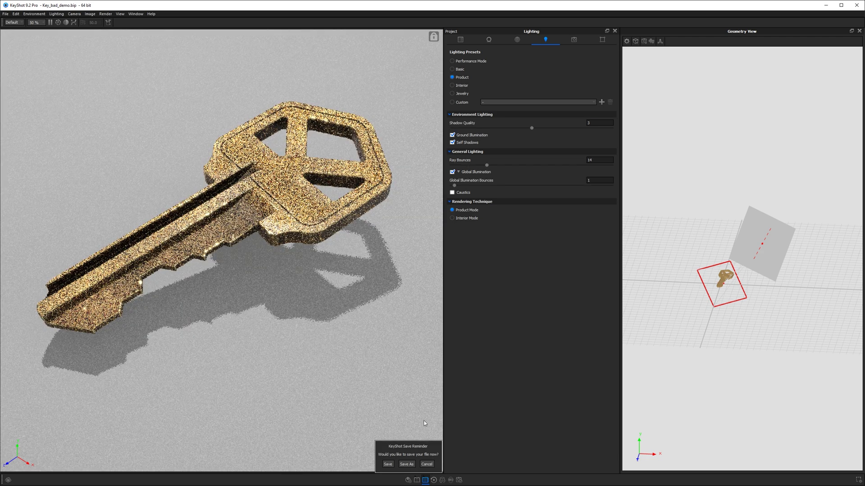
left_click(392, 465)
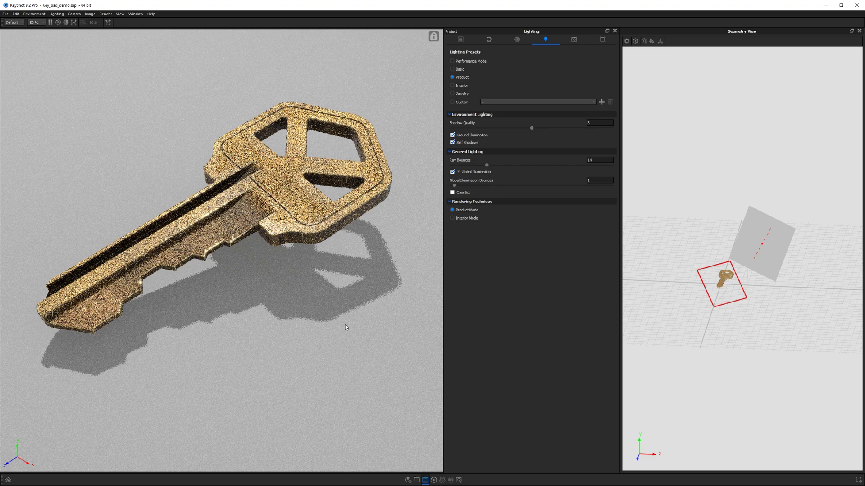
left_click(460, 40)
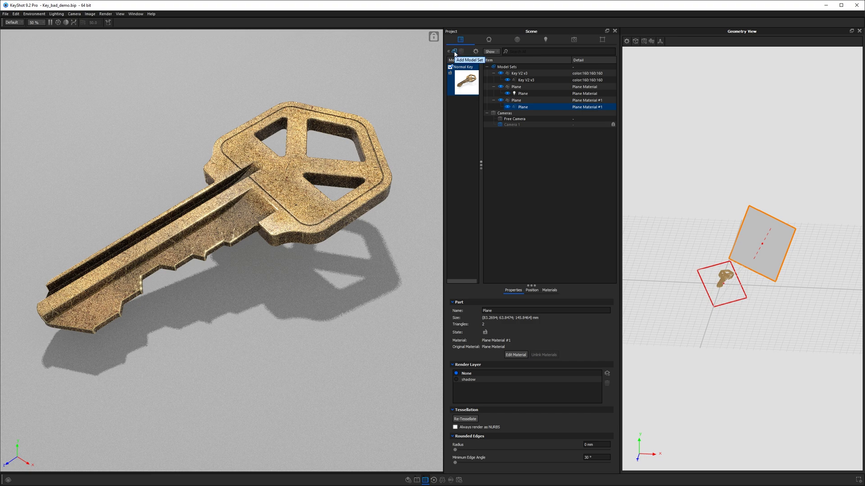
Add a model set named 'Shadow' cloned from the key and both planes.
left_click(454, 52)
left_click(348, 108)
type("Shadow")
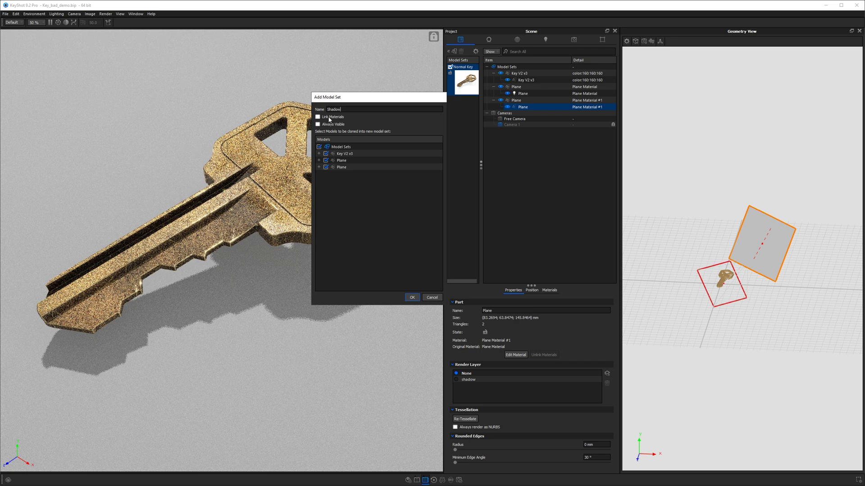
left_click(411, 298)
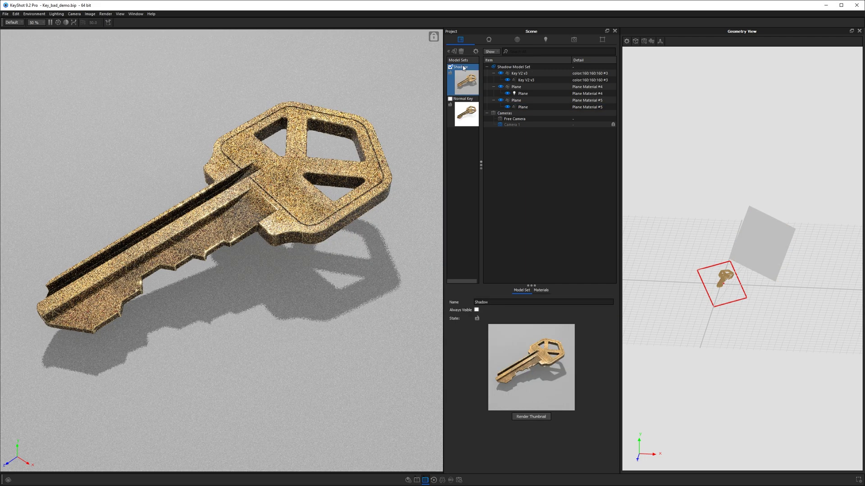
mouse_move(464, 68)
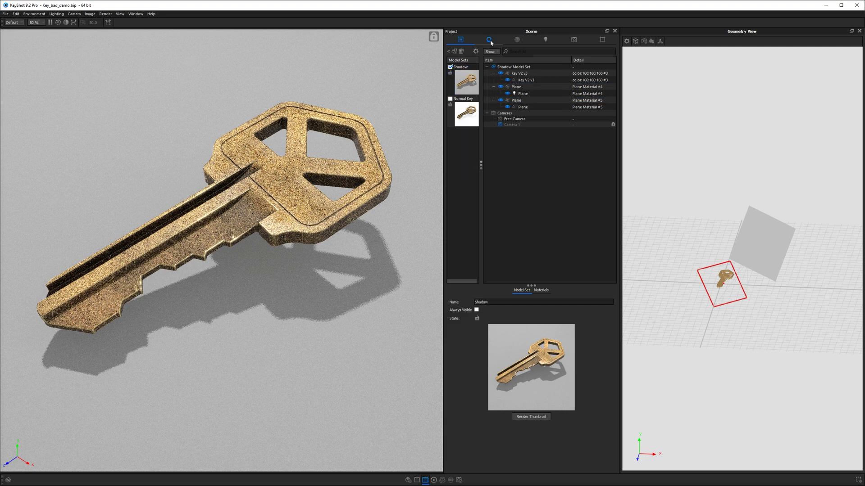
Raise the environment Background Color's value to a near-white grey and return to the Scene tree.
left_click(517, 40)
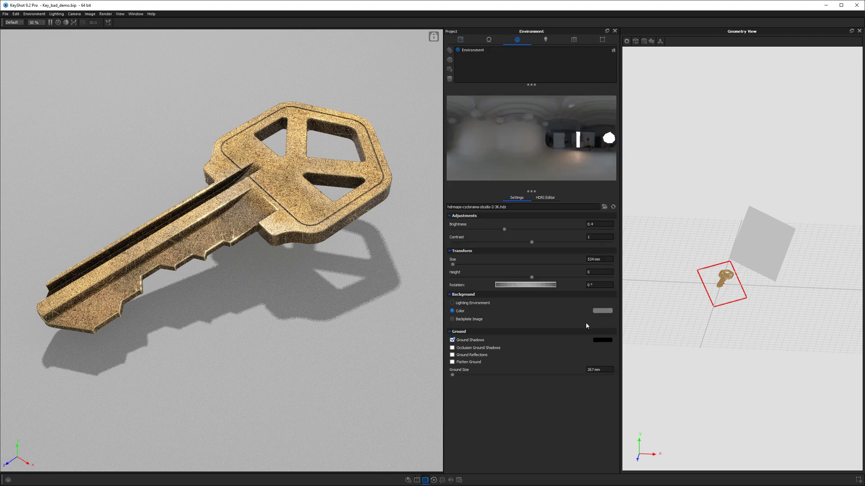
left_click(602, 310)
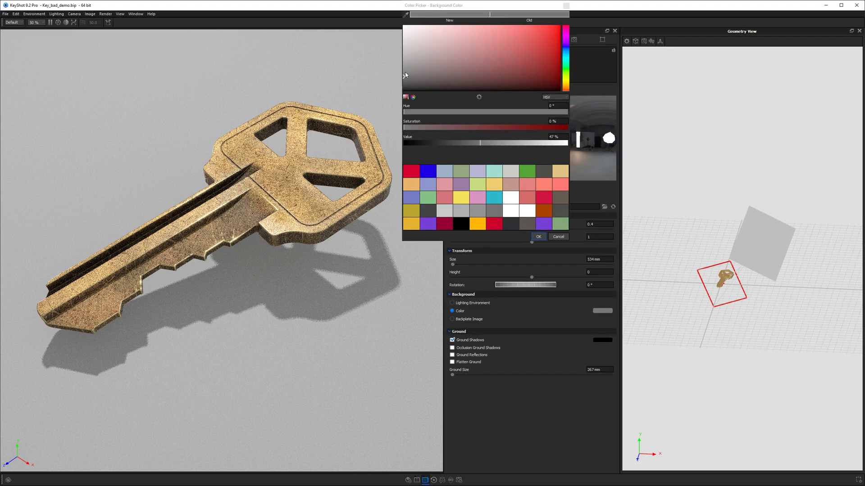
left_click_drag(406, 78, 392, 61)
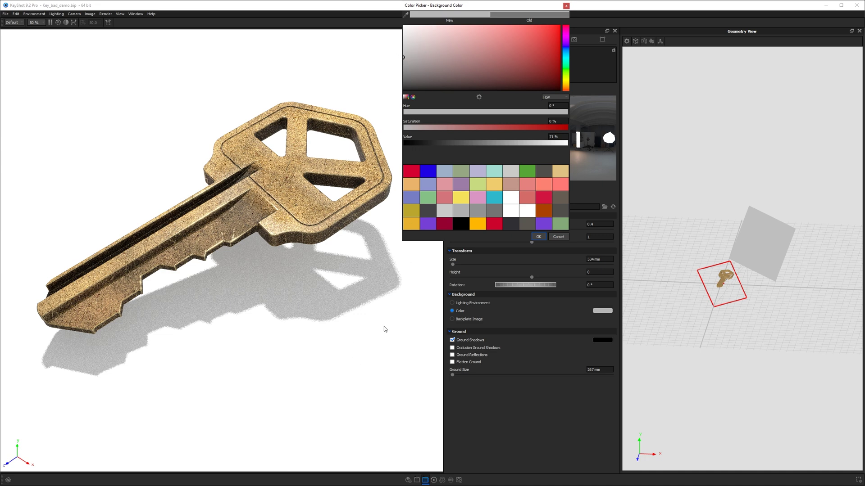
left_click(540, 237)
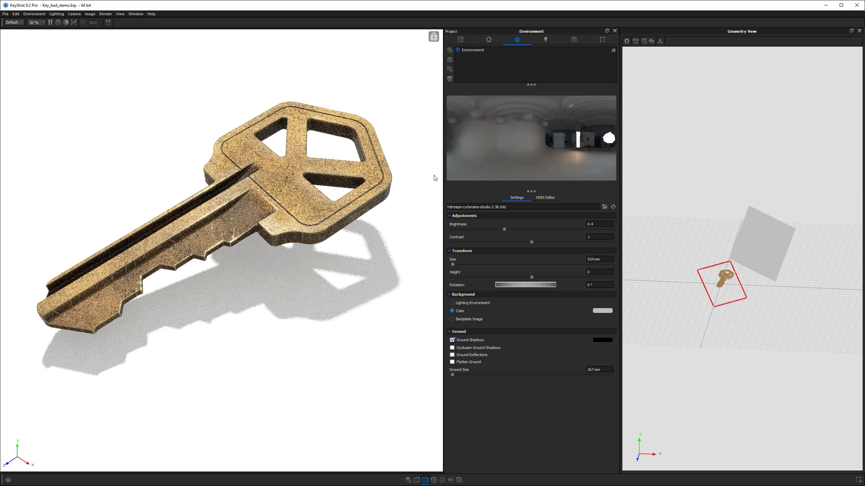
left_click(460, 39)
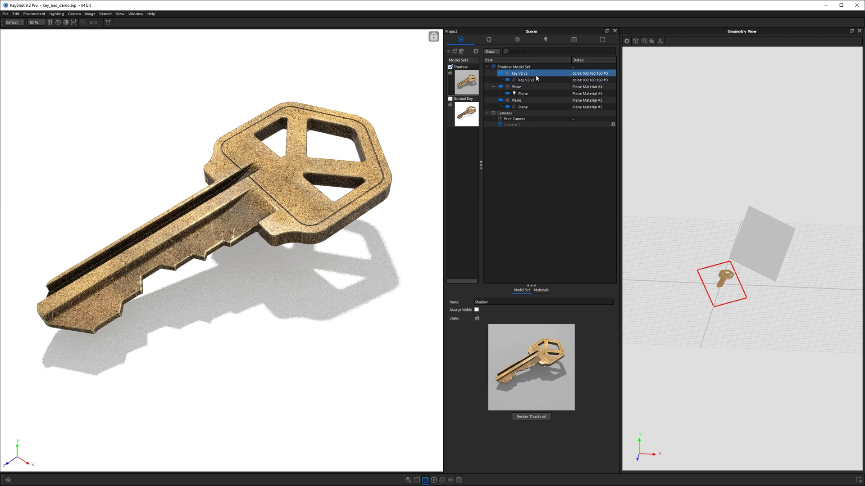
Replace the key's metal material with a single Emissive material so it renders as a flat grey silhouette.
double_click(313, 172)
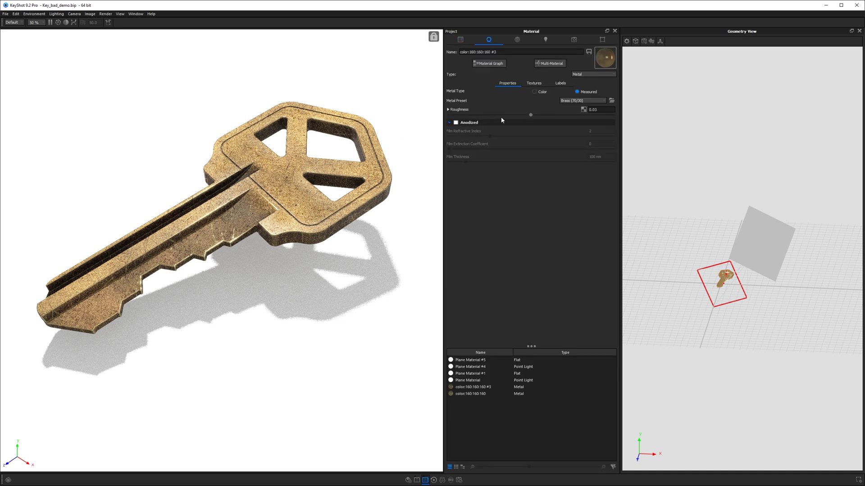
left_click(545, 64)
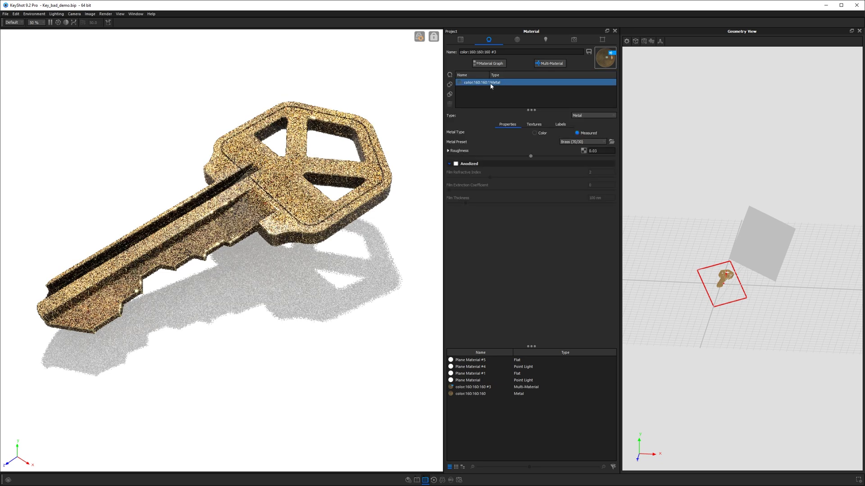
left_click(449, 75)
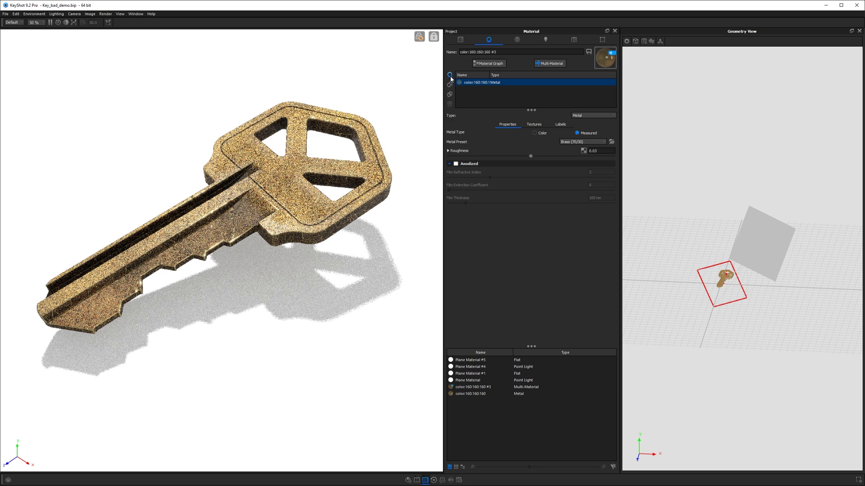
left_click(580, 117)
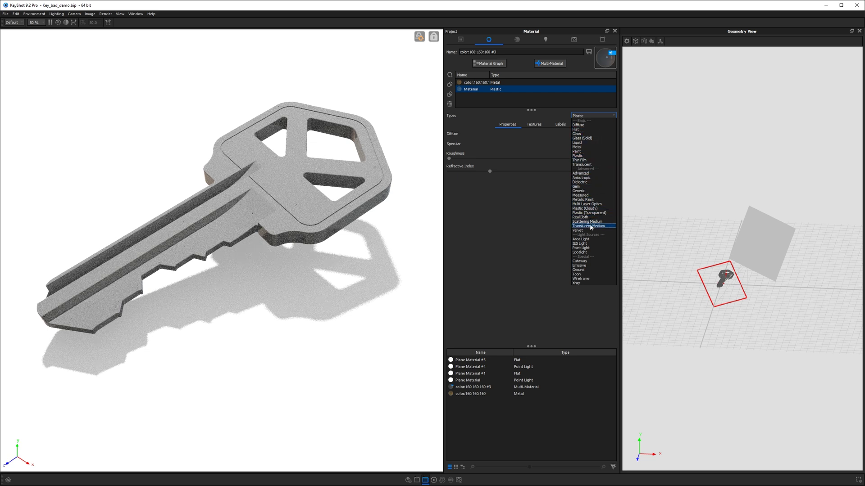
left_click(585, 266)
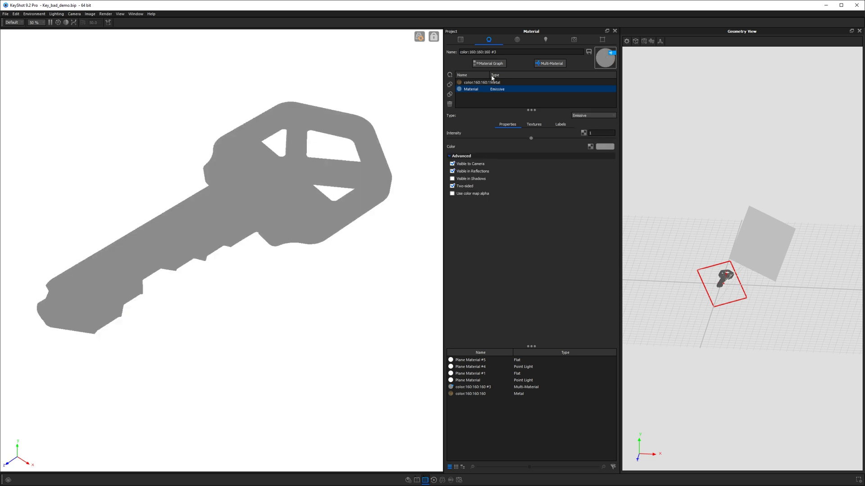
left_click(487, 89)
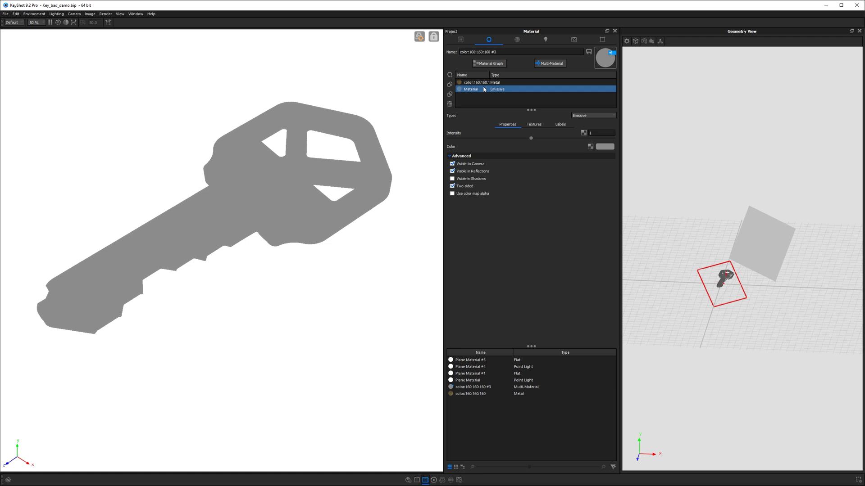
left_click(542, 64)
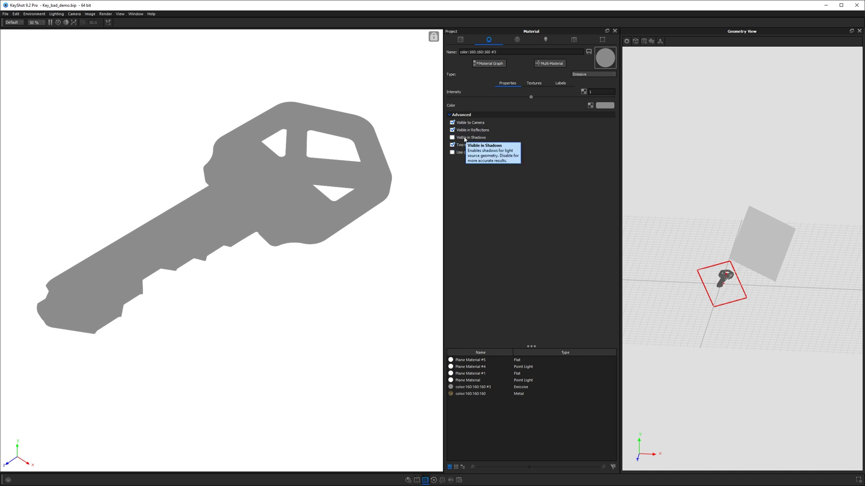
Make the emissive key visible in shadows only, hidden from camera and reflections.
left_click(452, 137)
left_click(468, 137)
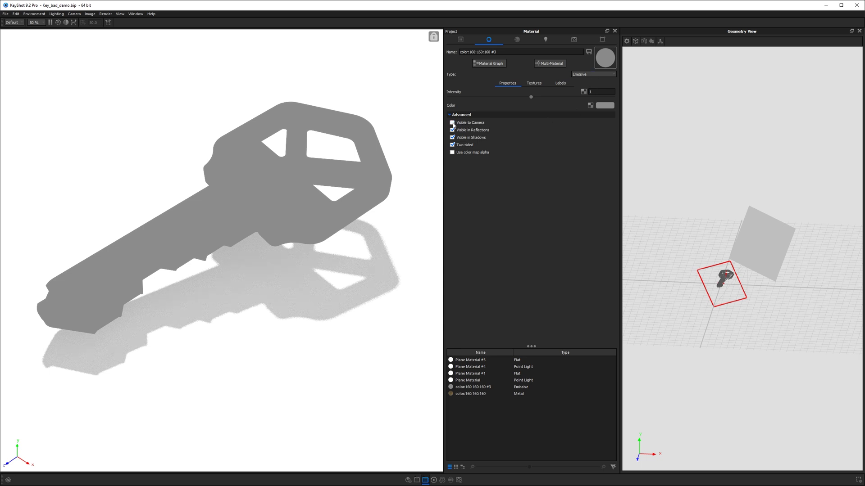
left_click(452, 122)
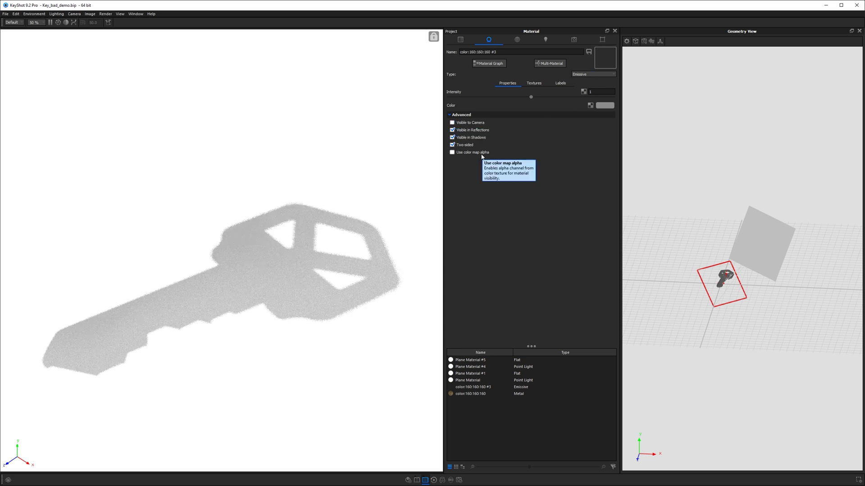
left_click(452, 131)
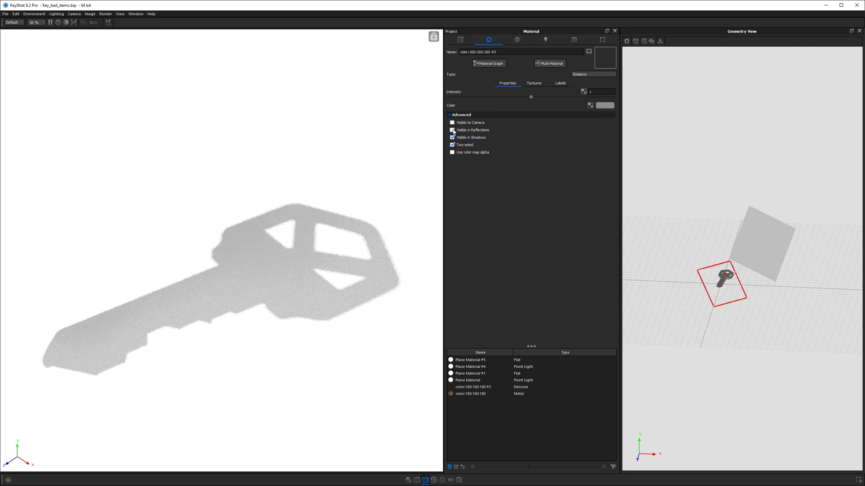
Set the emissive colour to black and intensity to 0, then bring up render output settings.
left_click(599, 108)
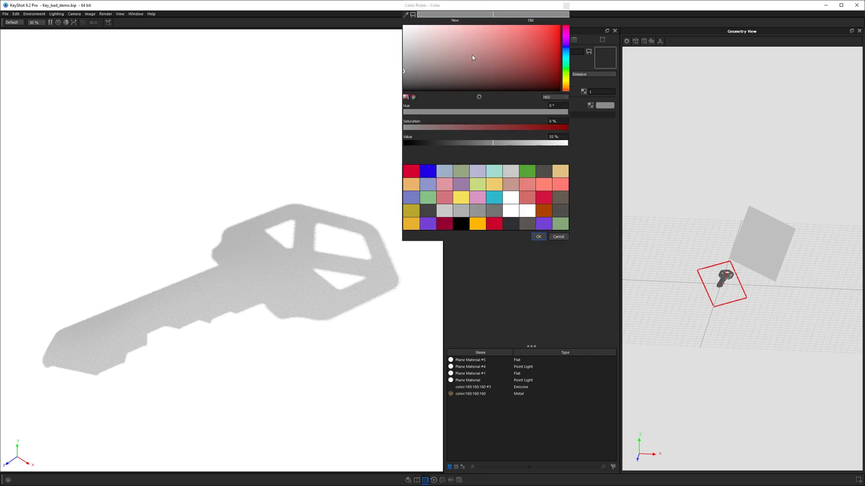
left_click(539, 237)
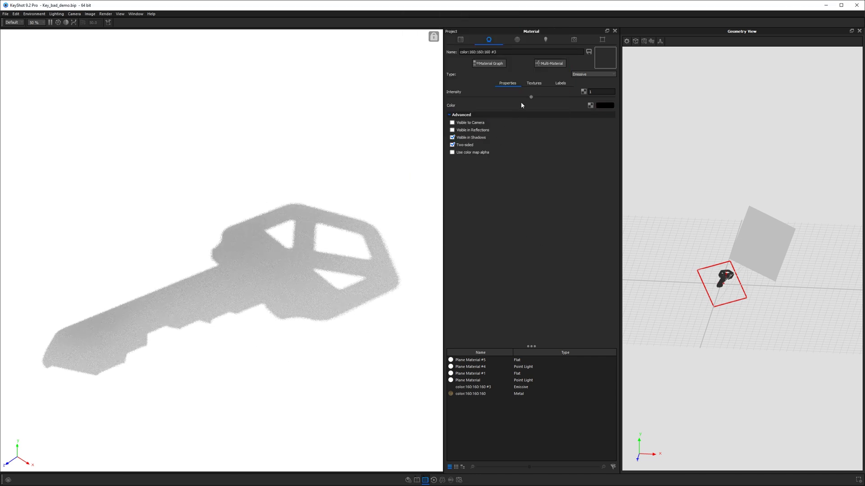
left_click_drag(531, 97, 439, 89)
key("ctrl+p")
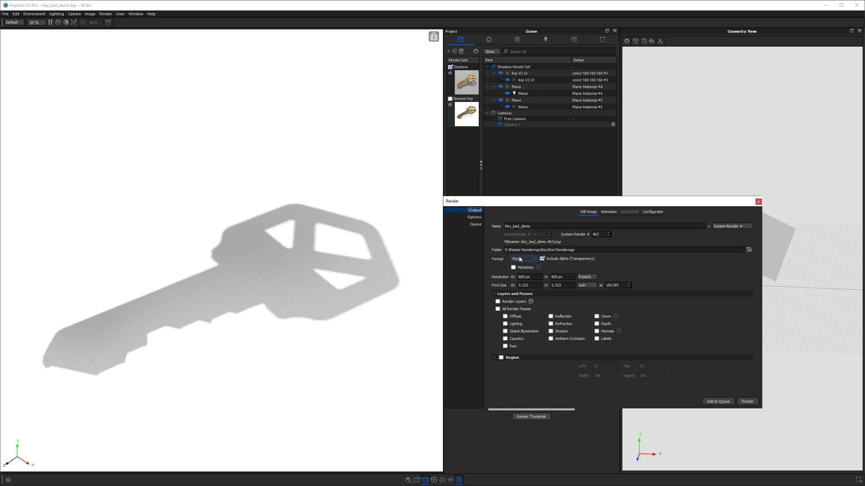
Queue the shadow render without alpha transparency, then return to the Normal Key model set.
left_click(542, 259)
left_click(718, 401)
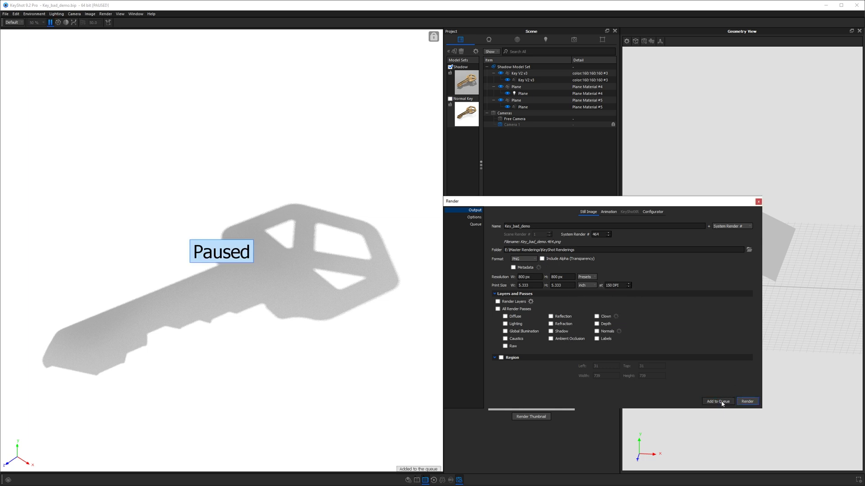
left_click(465, 111)
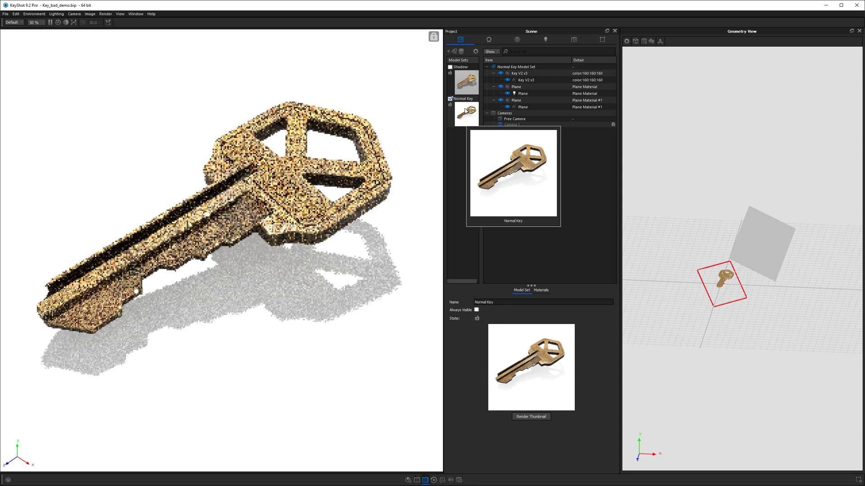
left_click(367, 167)
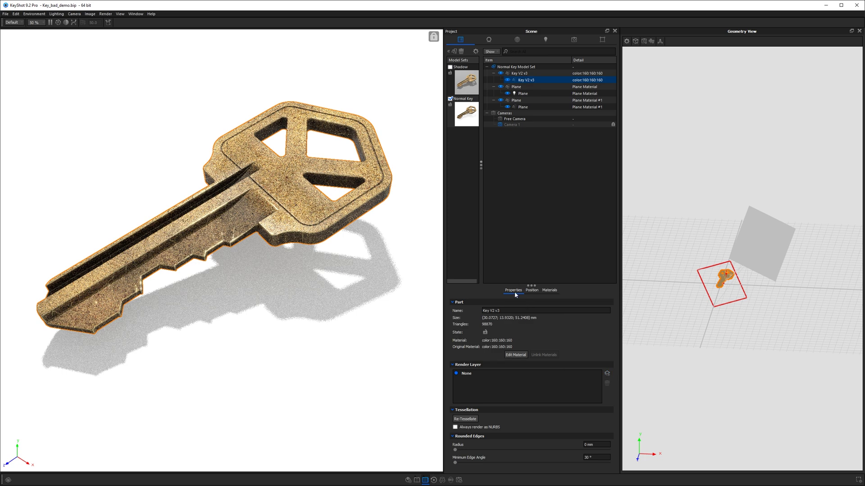
Add a new render layer named 'Key' for the key.
left_click(607, 374)
type("Ke")
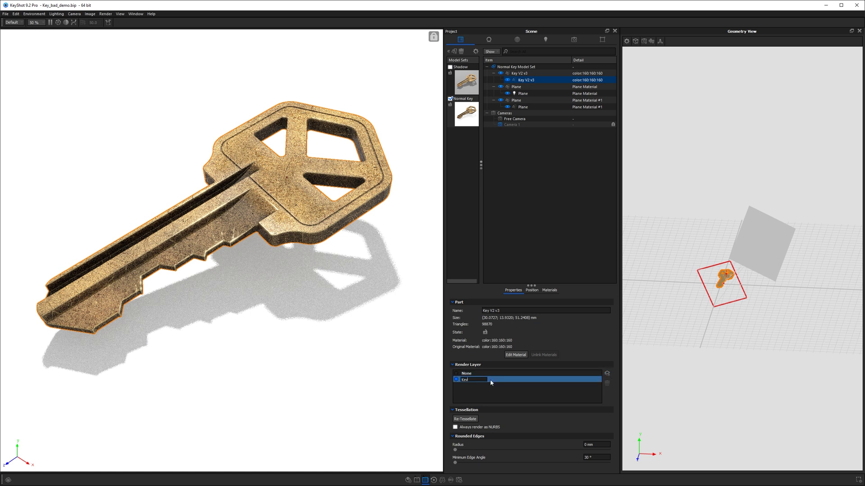
type("y")
key("Return")
Add the current still render to the queue and view both queued image jobs.
left_click(459, 480)
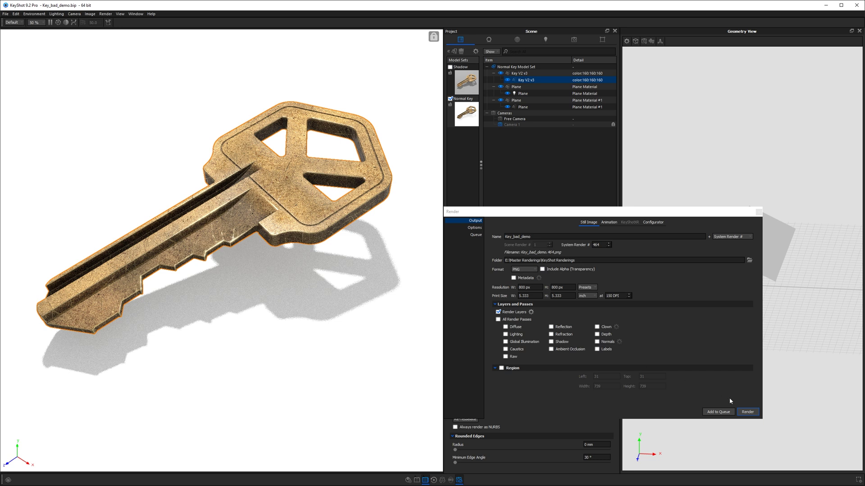
left_click(726, 412)
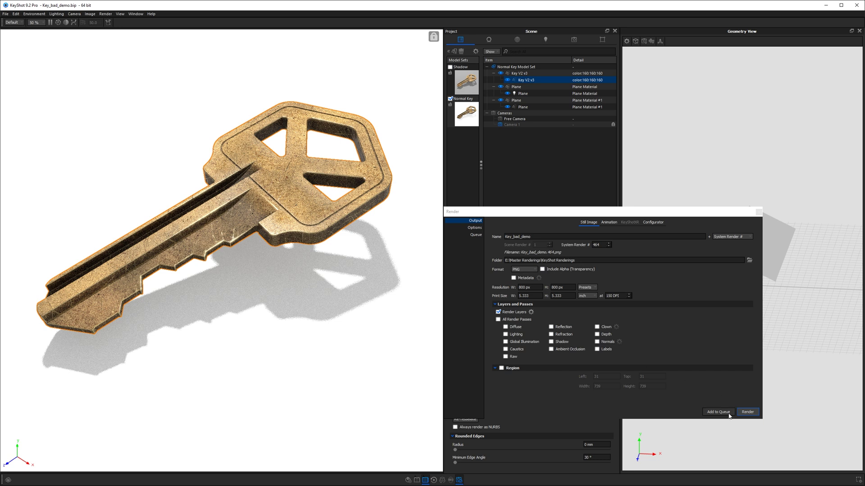
left_click(476, 234)
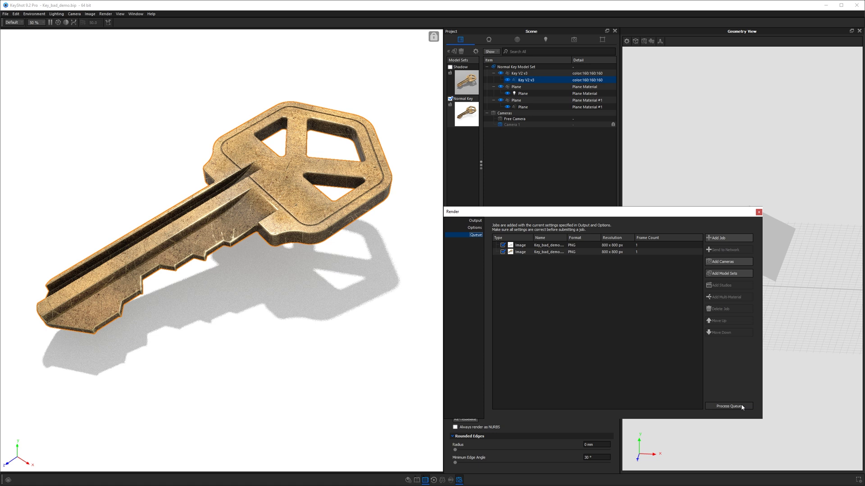
Process the queue and preview Key_bad_demo.463.png, Key_bad_demo.464_Key.png and Key_bad_demo.464.png.
left_click(728, 406)
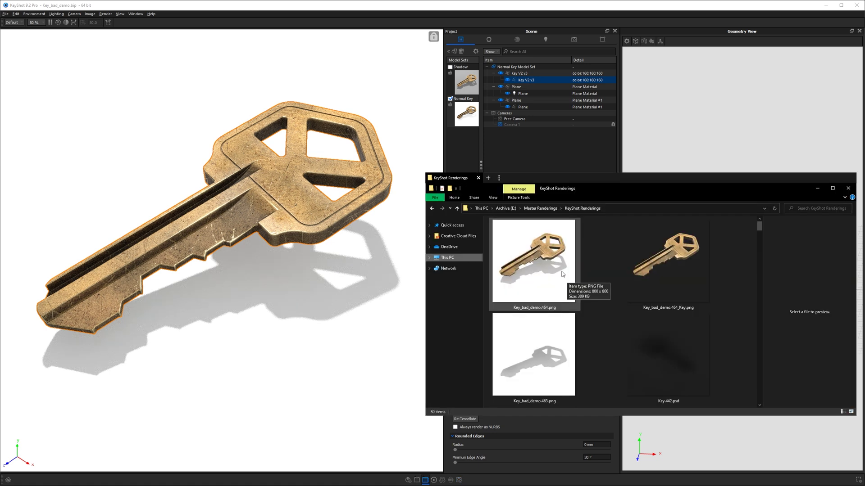
left_click(649, 260, "ctrl")
left_click(565, 346, "ctrl")
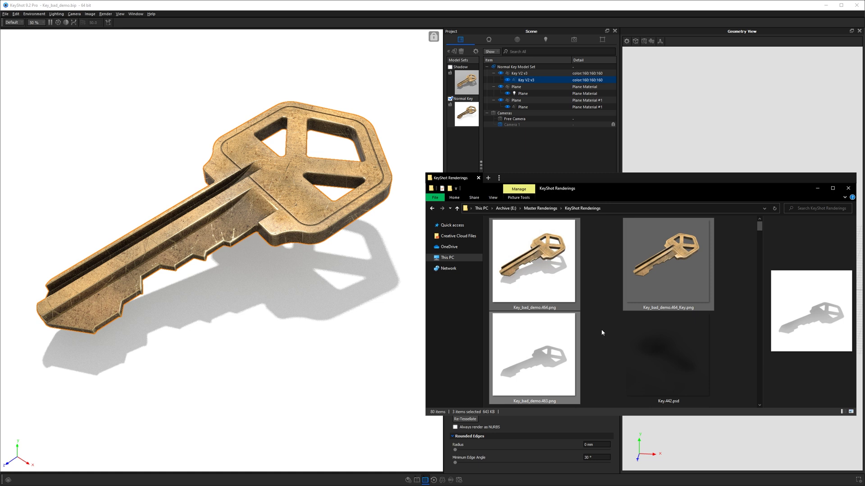
left_click(532, 355)
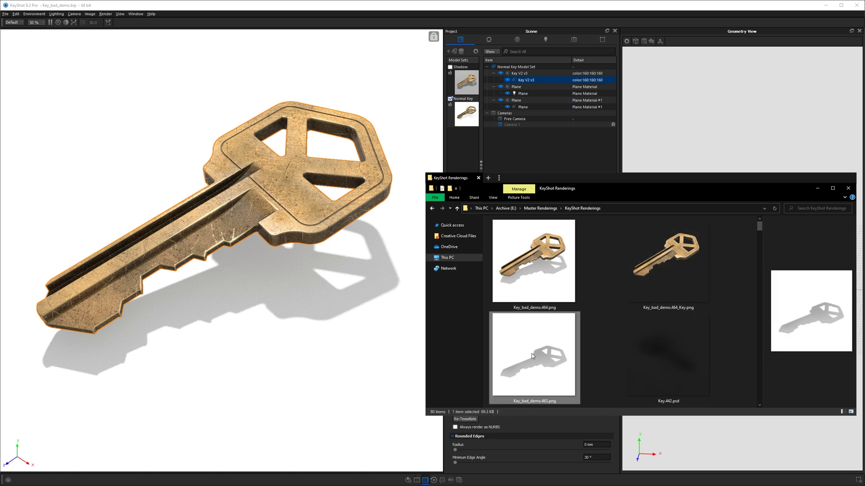
left_click(670, 257)
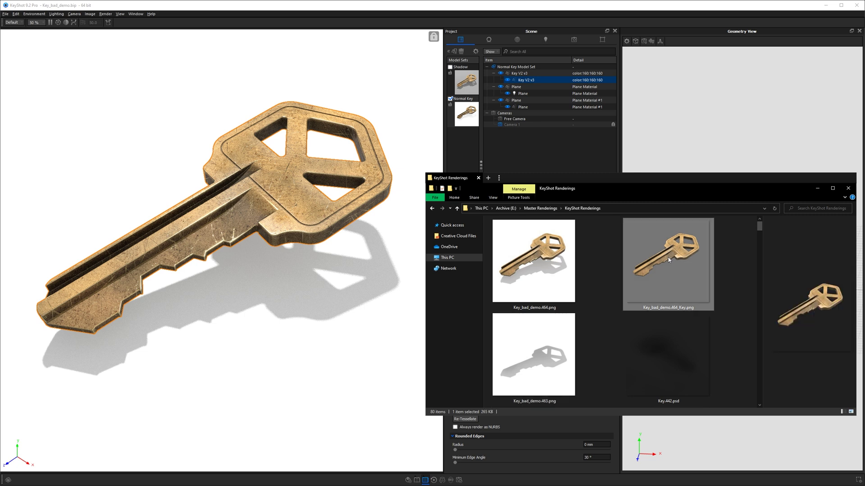
left_click(567, 263)
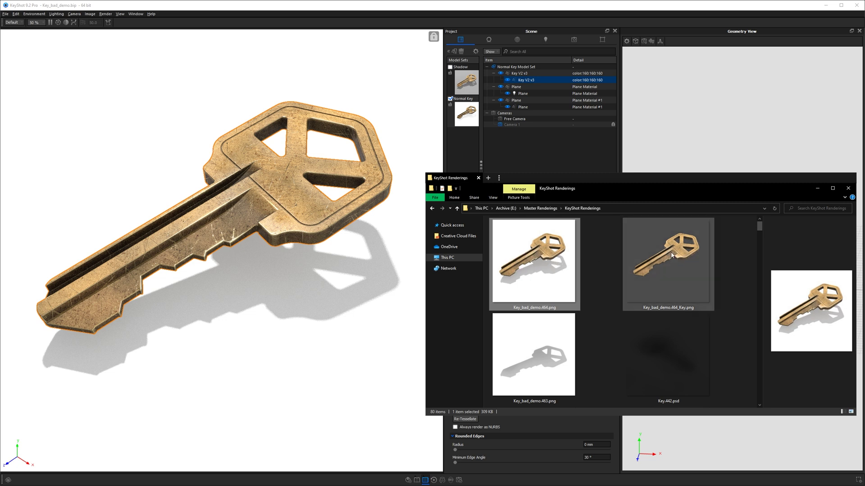
left_click(548, 373)
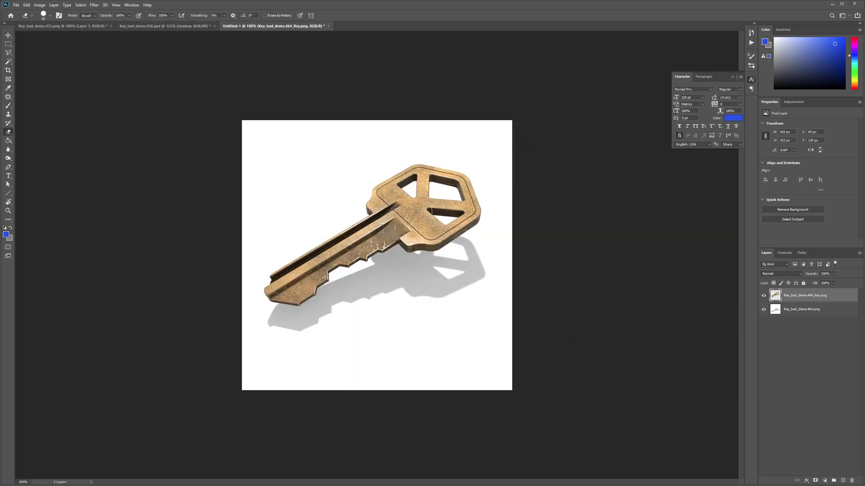
Zoom in on the key and leave only the Key_bad_demo.463.png shadow layer visible.
left_click(764, 310)
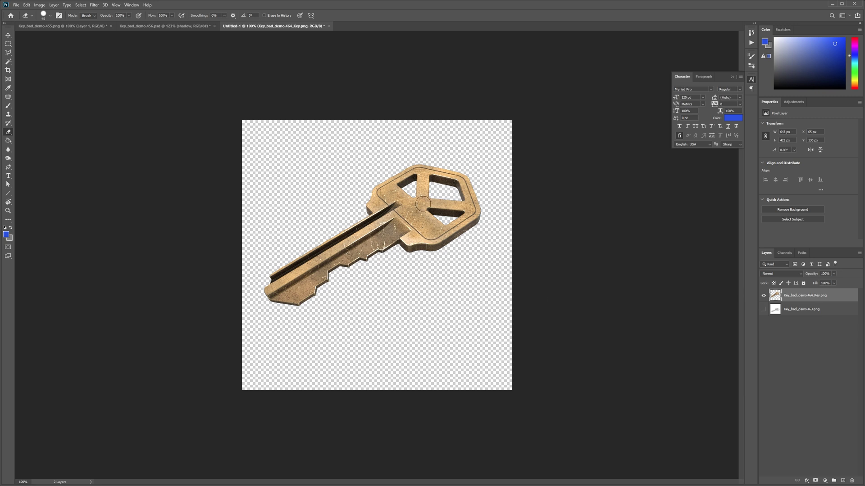
key("z")
left_click_drag(429, 258, 438, 249)
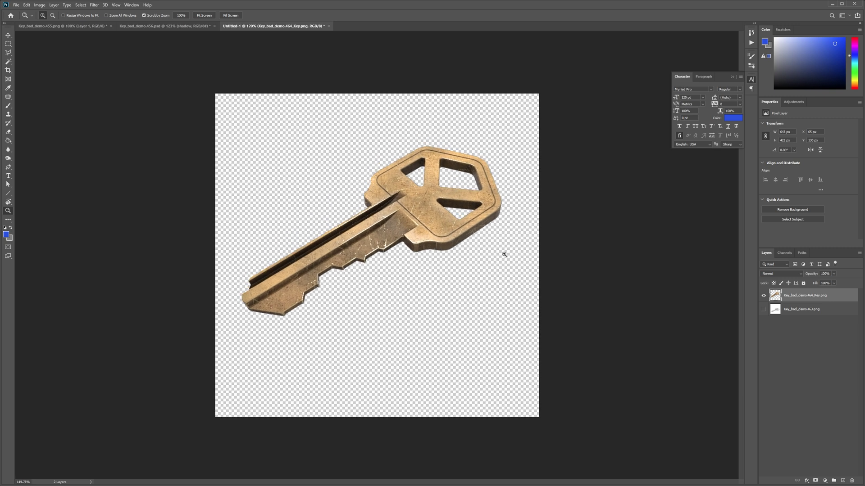
left_click(763, 296)
left_click(763, 309)
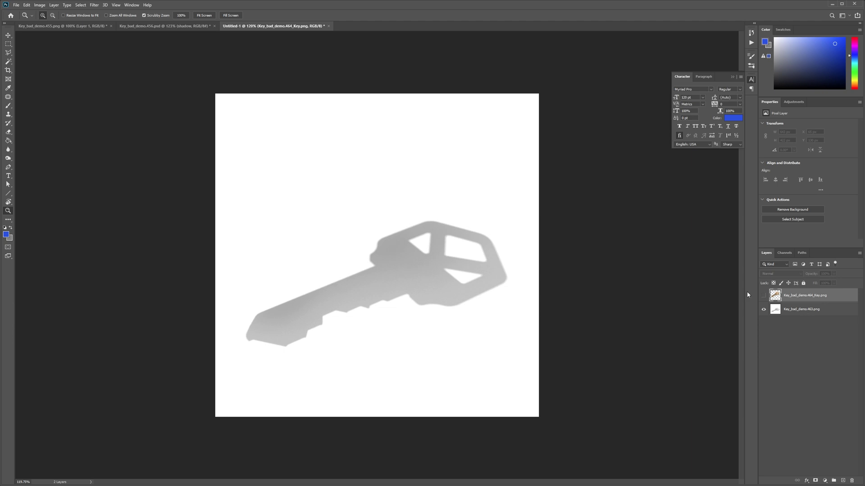
Apply Levels to the shadow layer, sampling its background as the white point.
left_click(794, 311)
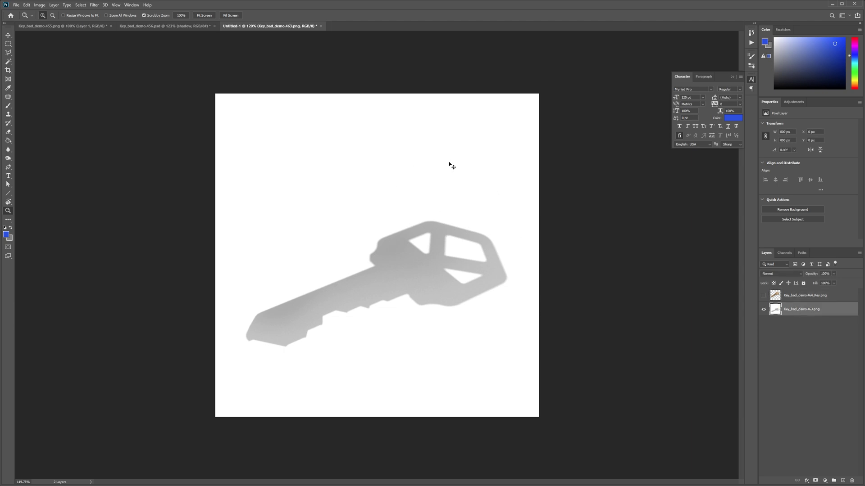
key("ctrl+l")
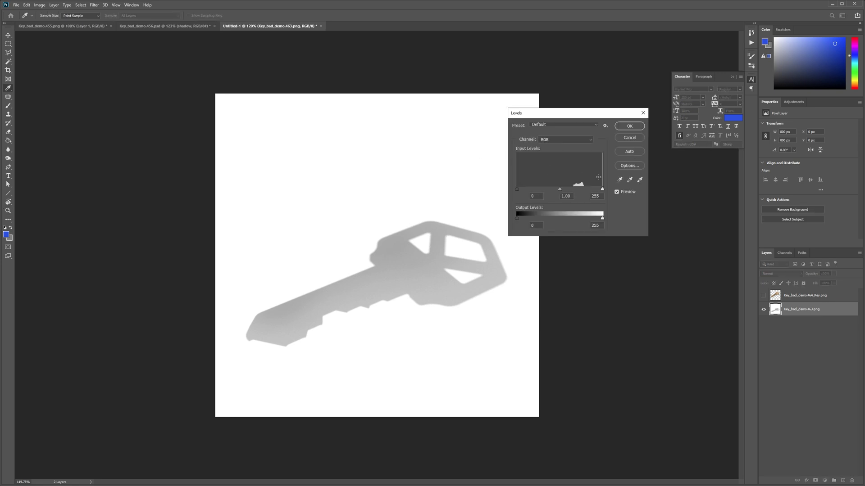
left_click(640, 180)
left_click(437, 161)
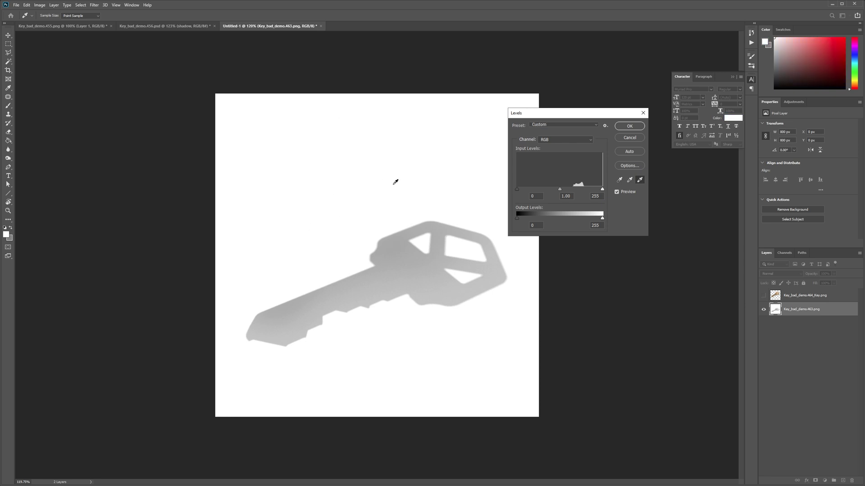
left_click(629, 126)
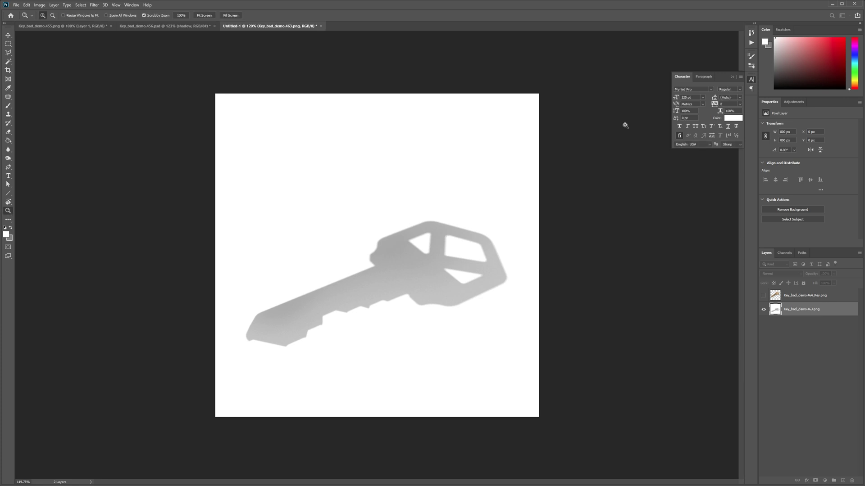
Add Layer 1 at the bottom of the stack and fill it with solid blue.
left_click(764, 296)
left_click(842, 480)
left_click_drag(792, 323, 793, 332)
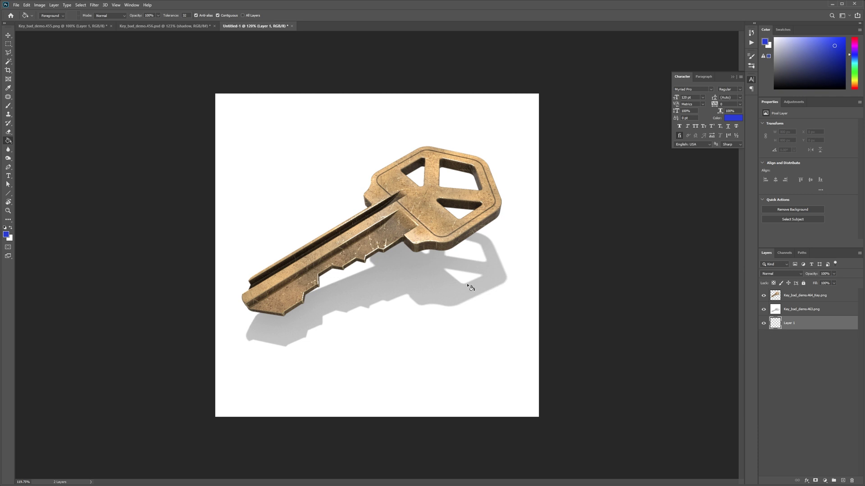
left_click(312, 141)
left_click(763, 309)
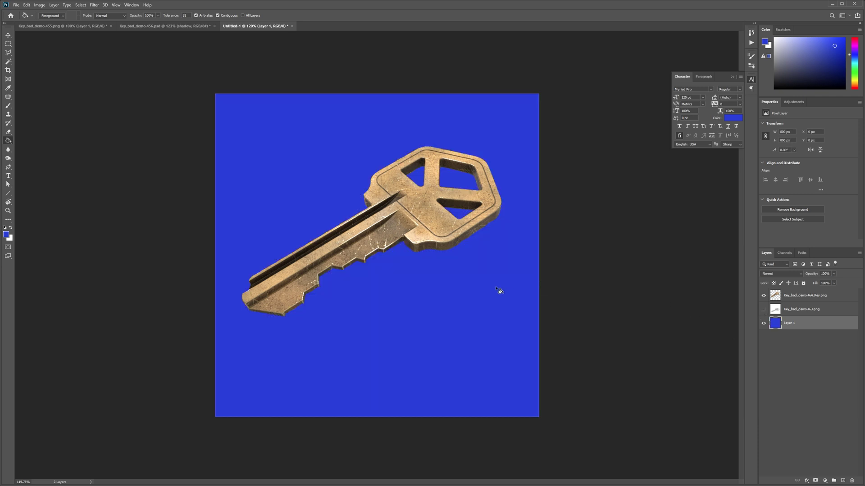
left_click(764, 310)
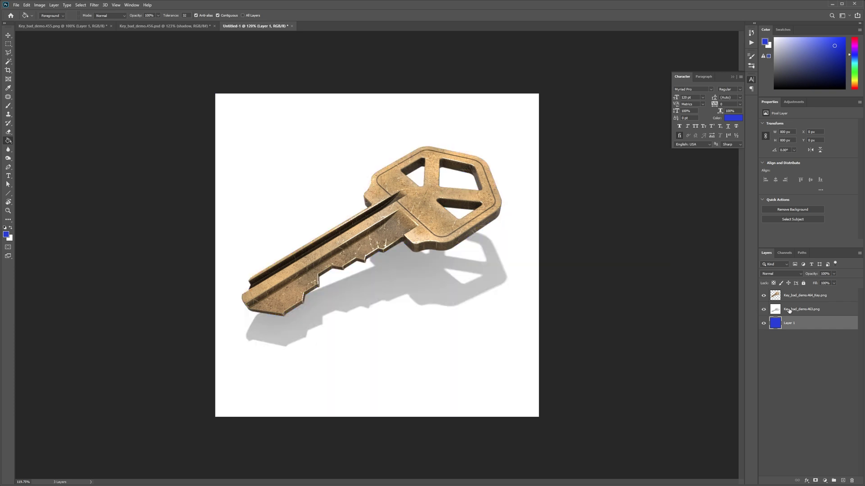
Set the shadow layer's blend mode to Multiply and apply the blue fill to it.
left_click(789, 310)
left_click(779, 275)
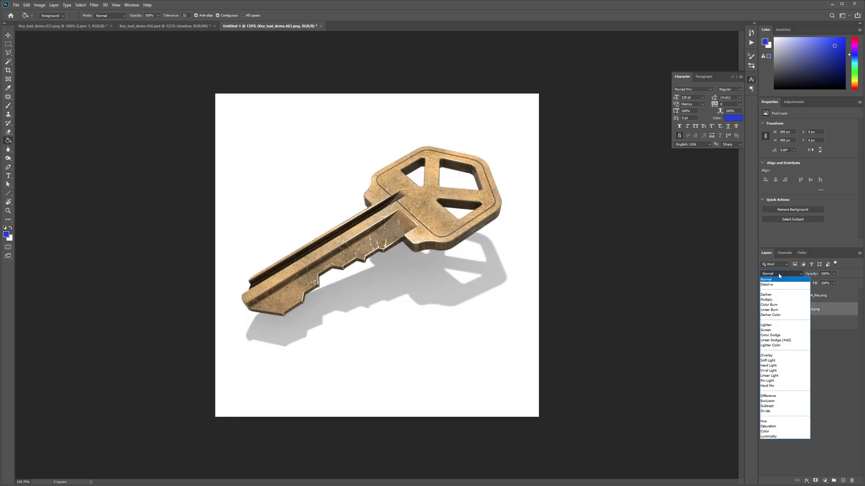
left_click(768, 300)
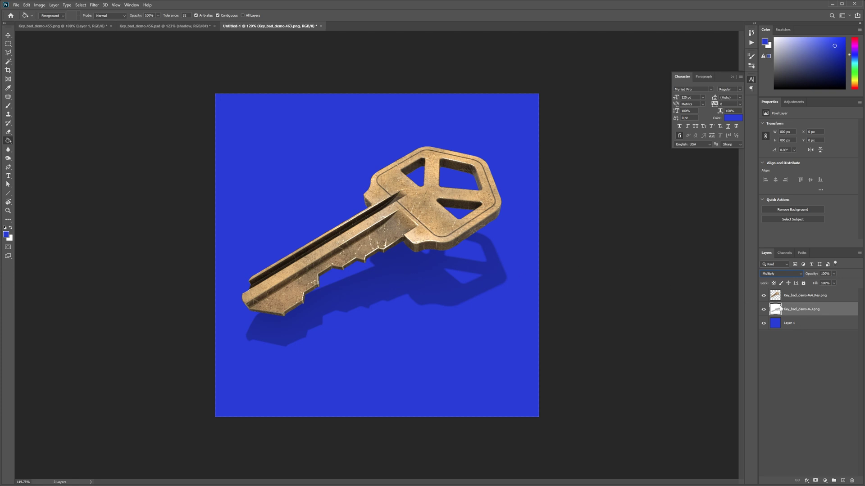
left_click(393, 315)
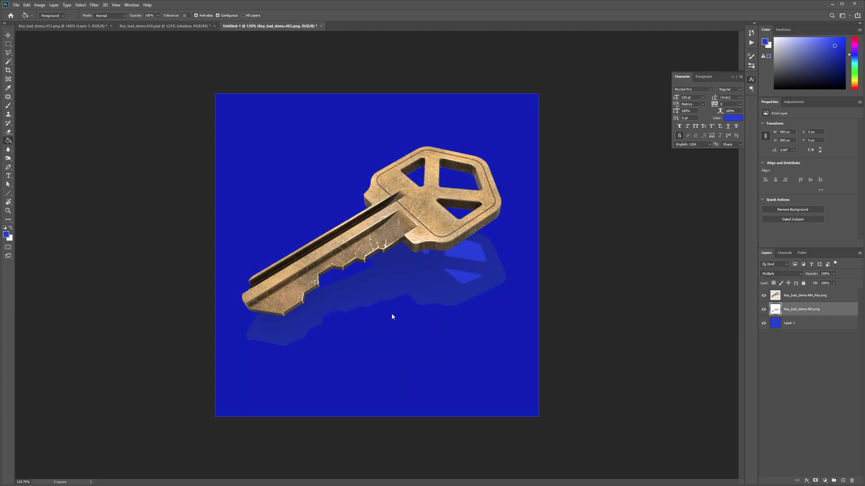
key("ctrl+z")
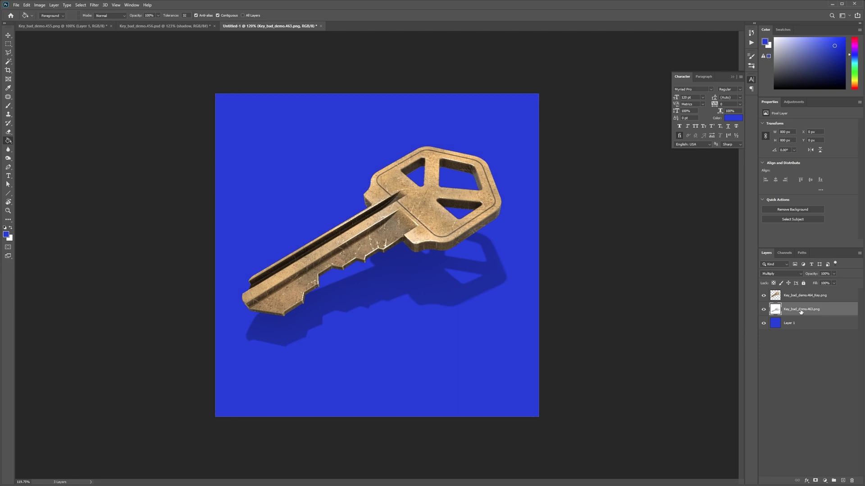
key("e")
scroll(407, 314, "up", 2, "alt")
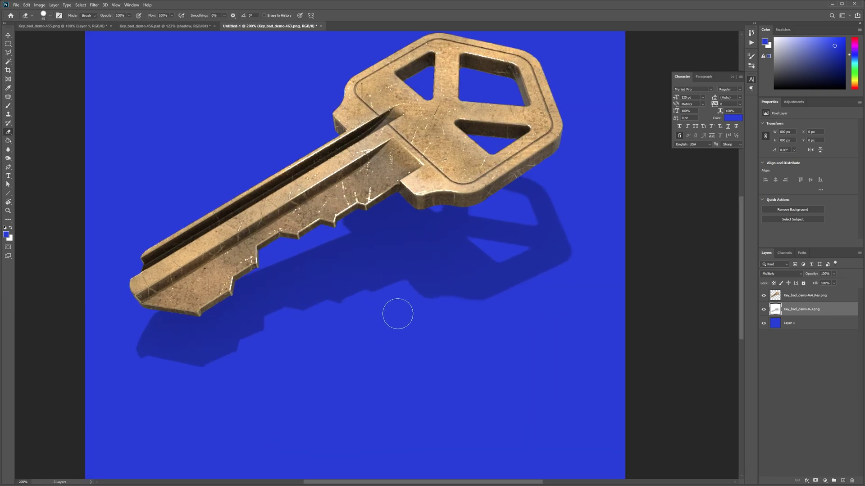
mouse_move(392, 310)
left_mouse_down()
mouse_move(421, 300)
mouse_move(455, 329)
mouse_move(459, 321)
mouse_move(525, 320)
left_mouse_up()
key("ctrl+z")
mouse_move(320, 309)
left_mouse_down()
mouse_move(344, 306)
mouse_move(368, 326)
mouse_move(423, 338)
left_mouse_up()
key("ctrl+z")
key("z")
left_click(456, 289, "alt")
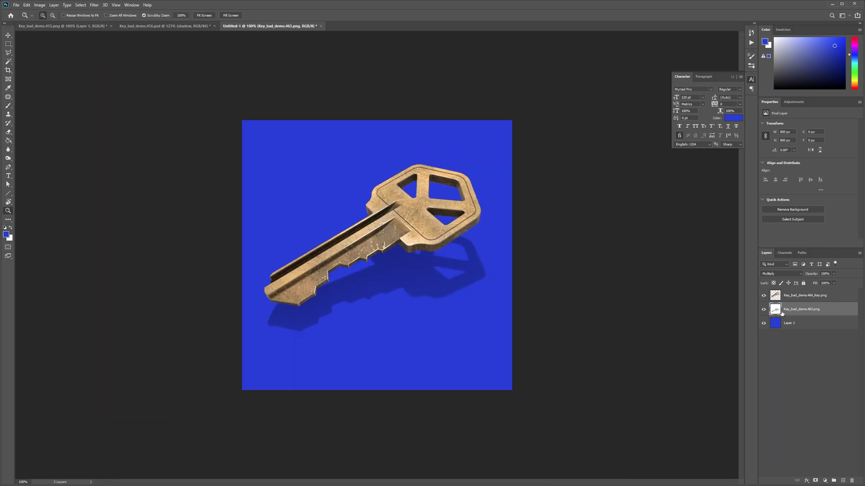
left_click(763, 295)
left_click(764, 295)
left_click(764, 296)
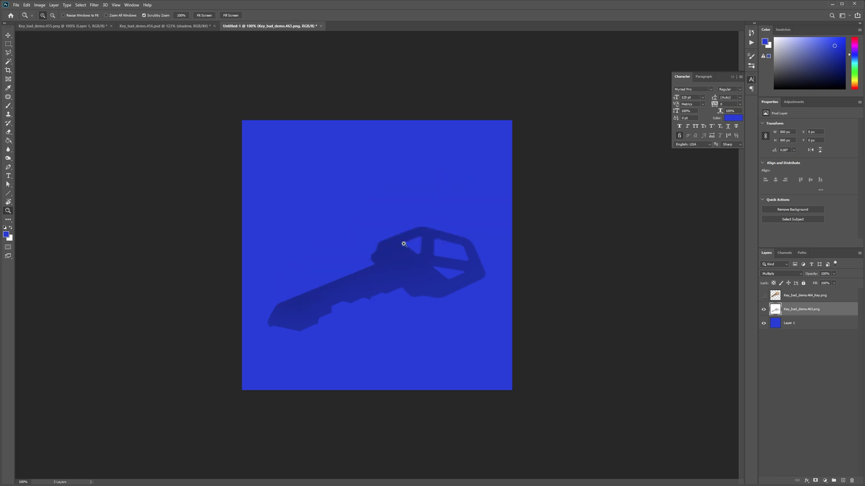
left_click(763, 296)
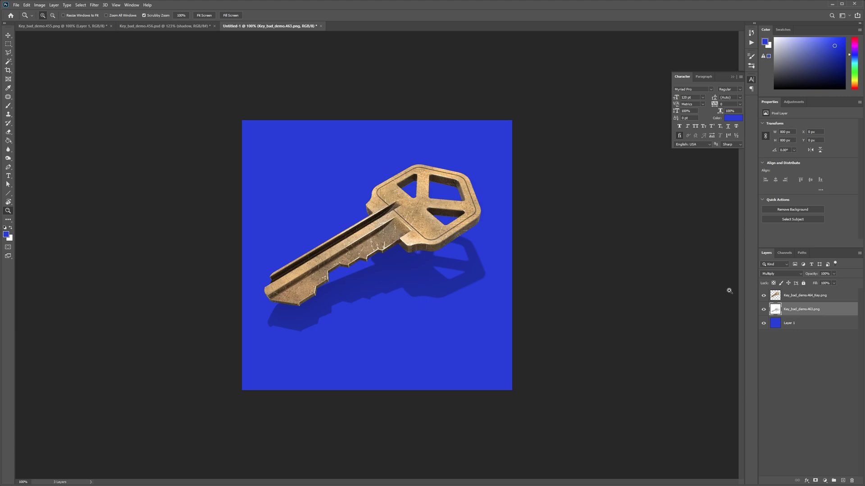
left_click(764, 296)
left_click(764, 296)
Drag the shadow layer's Brightness/Contrast brightness to a negative value and apply it.
key("x")
left_click(40, 5)
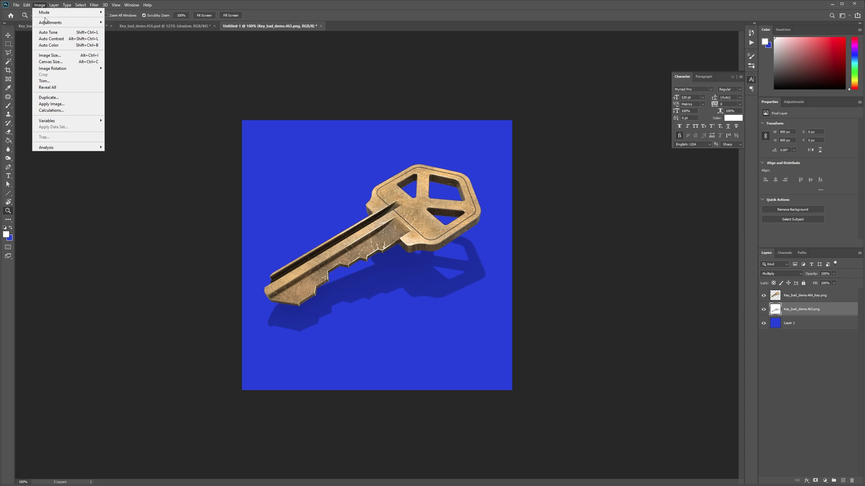
mouse_move(45, 22)
left_click(144, 23)
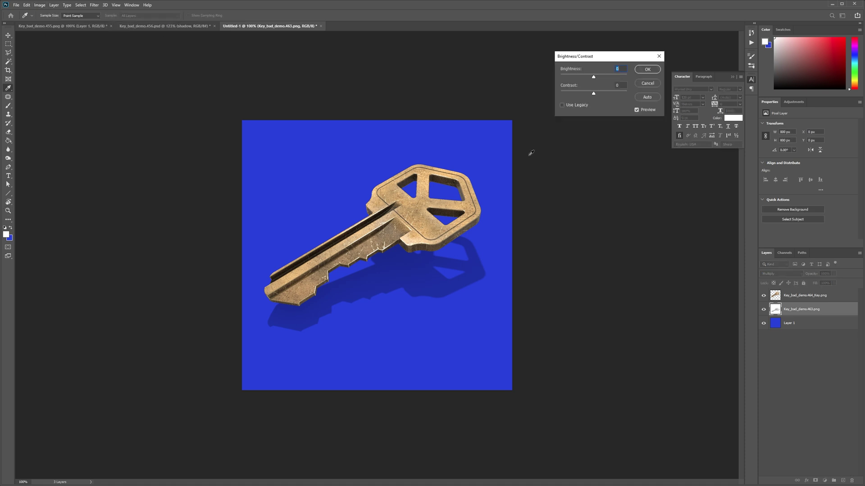
mouse_move(593, 78)
left_mouse_down()
mouse_move(575, 79)
mouse_move(593, 91)
mouse_move(584, 90)
left_mouse_up()
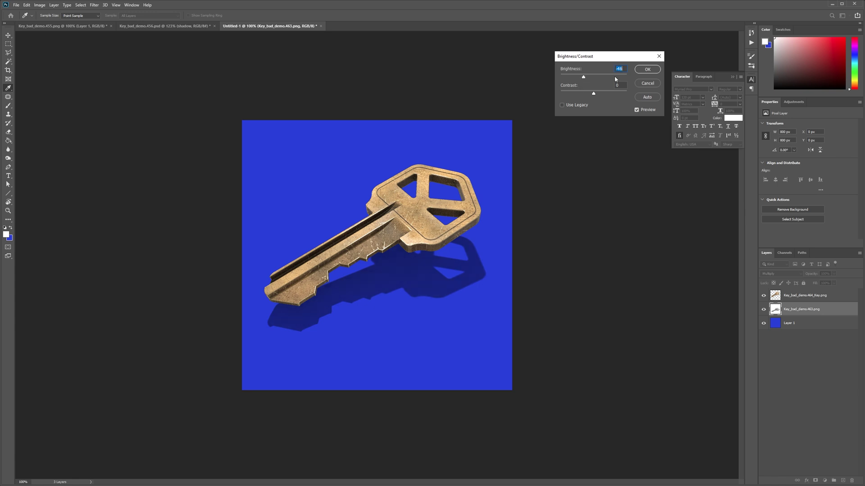
key("Return")
key("z")
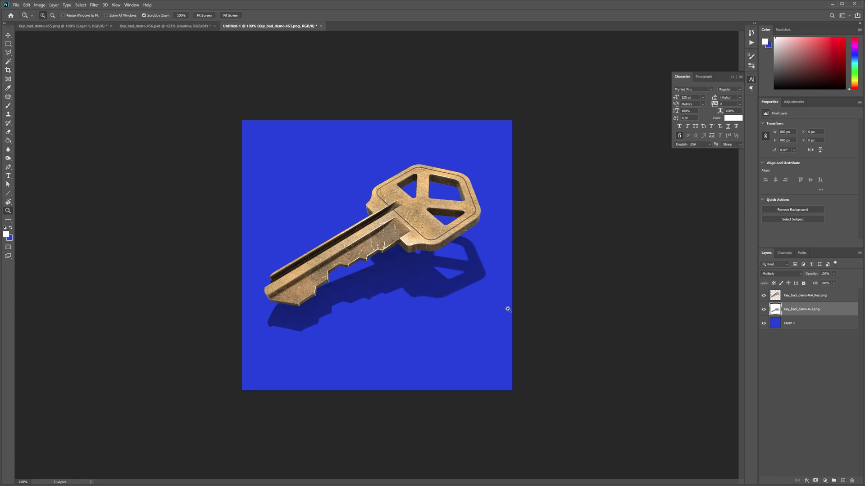